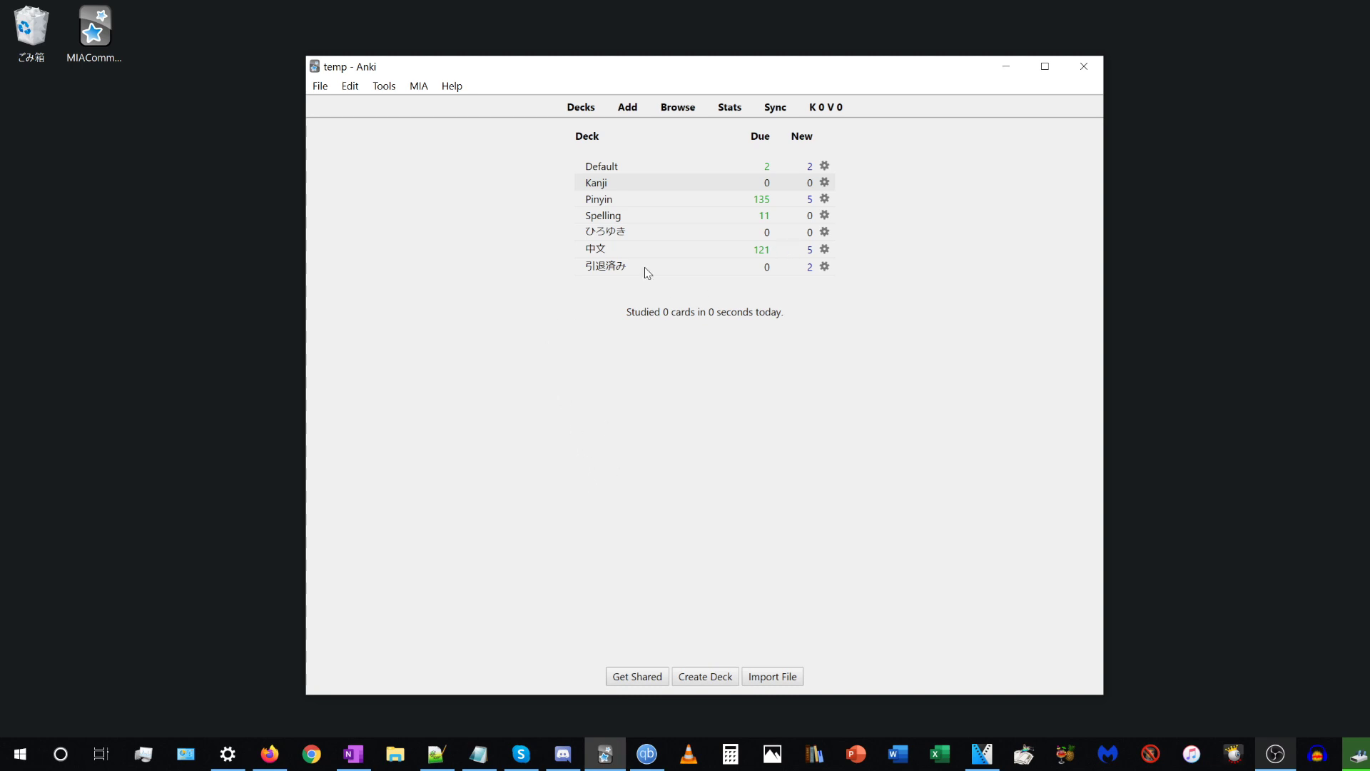
Step: Install the MIACommunityCensus.ankiaddon add-on from the desktop into Anki
left_click(94, 30)
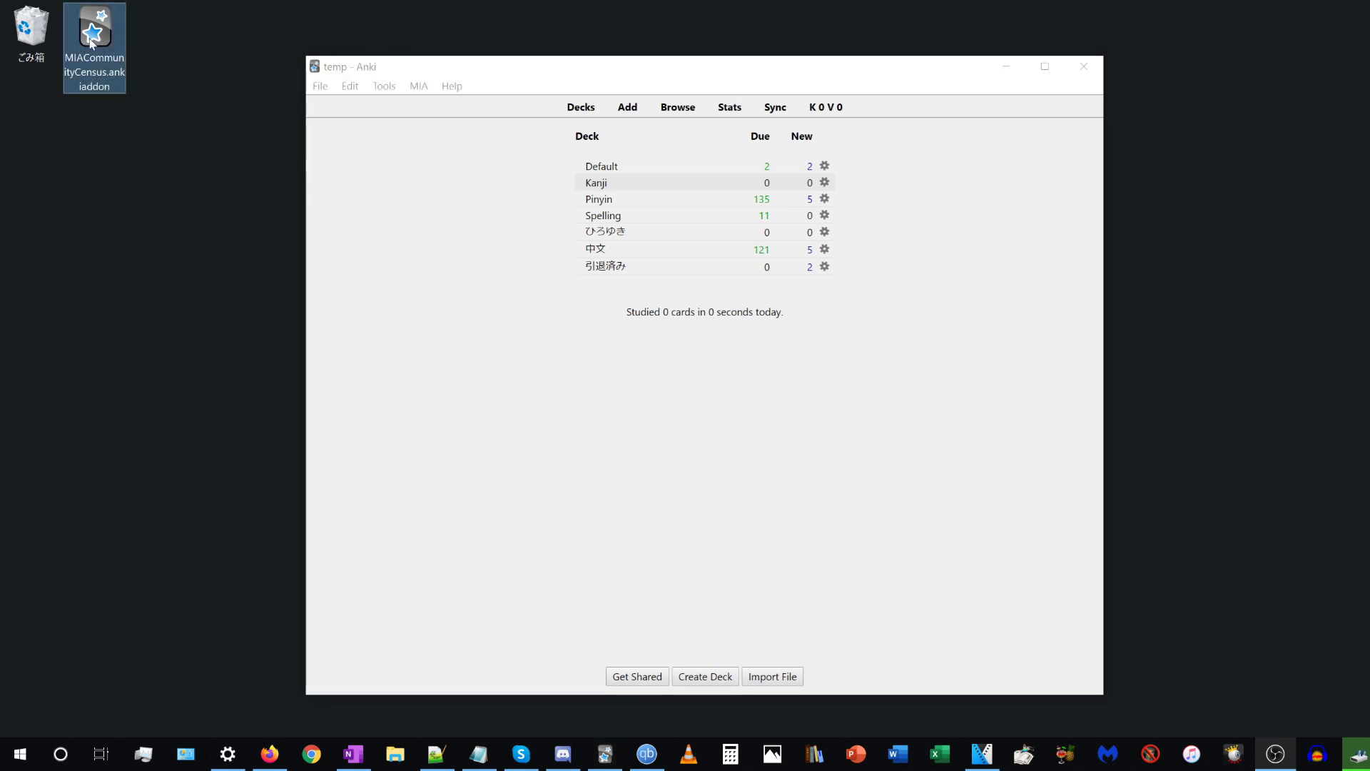
double_click(92, 41)
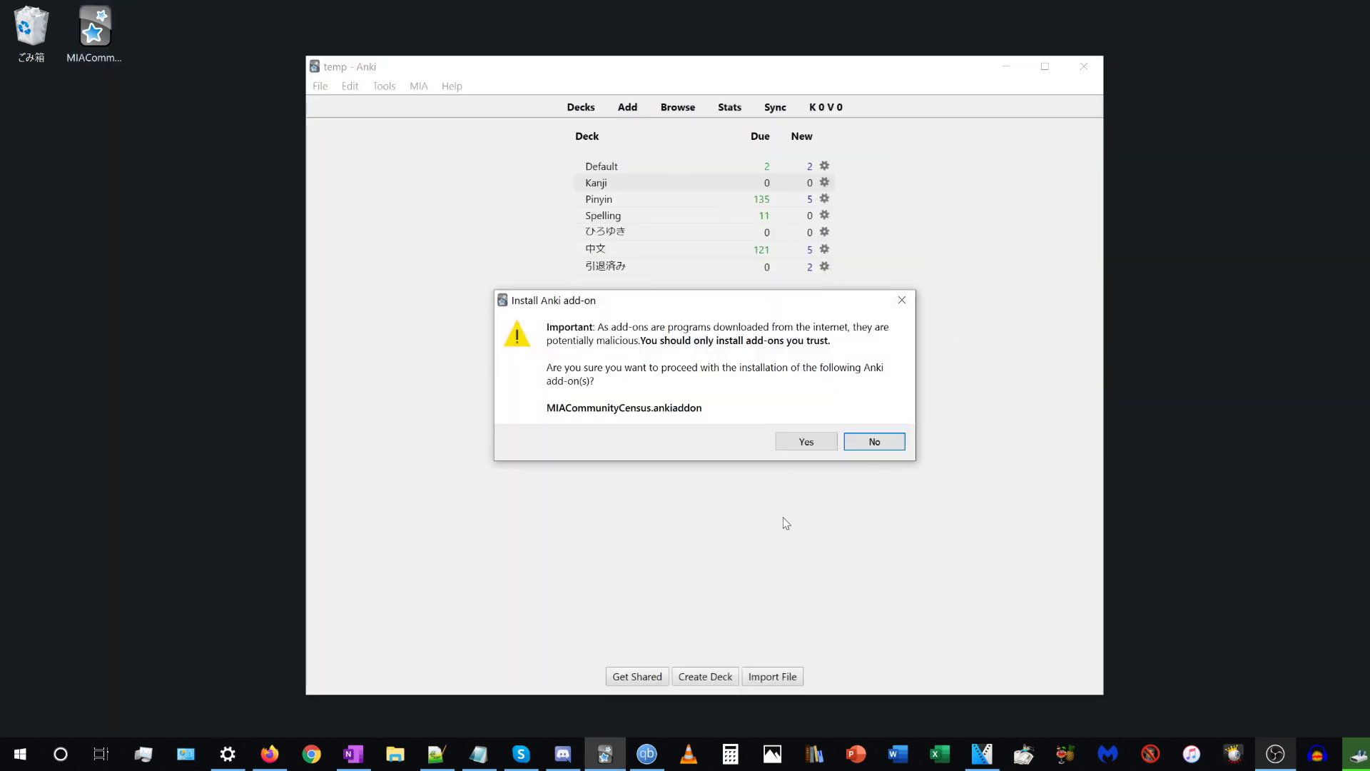
left_click(800, 445)
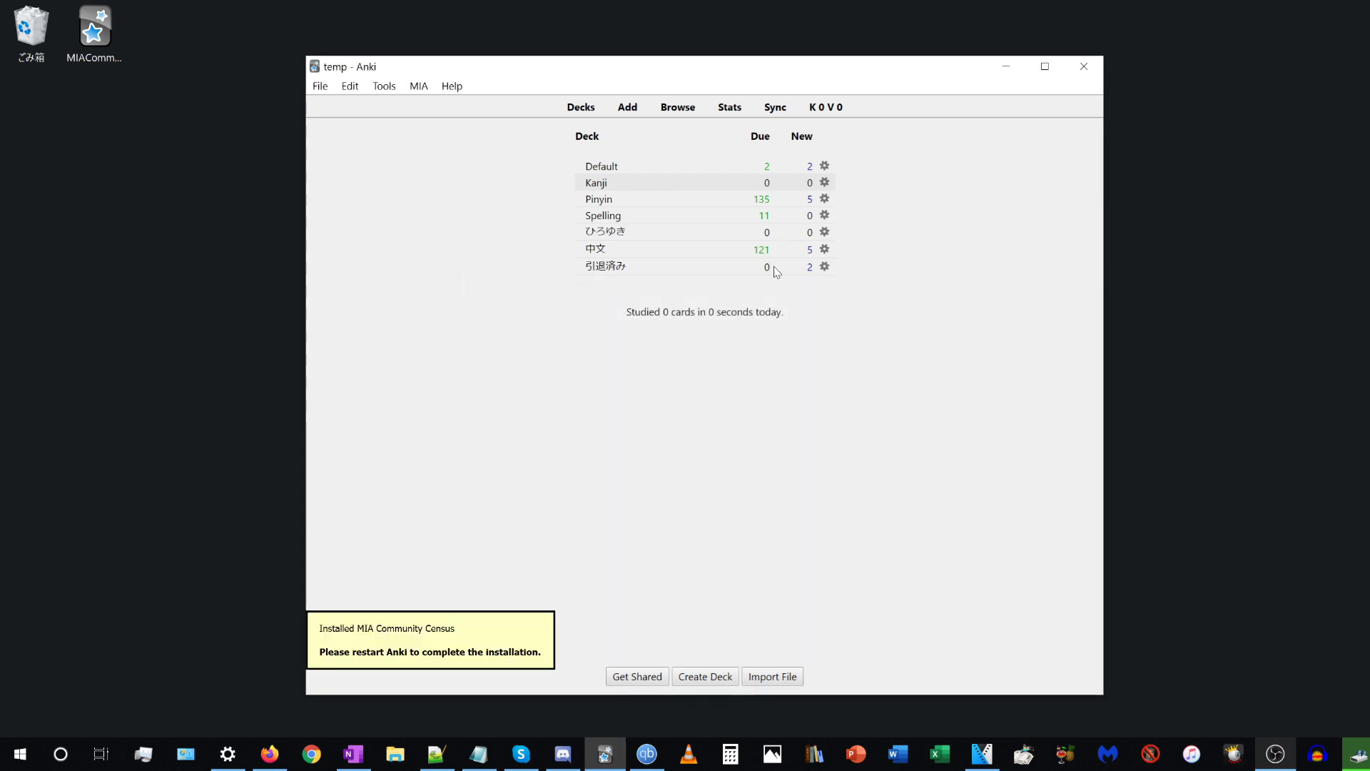
Step: Restart Anki and open the temp profile to complete the add-on installation
left_click(1083, 66)
left_click(605, 754)
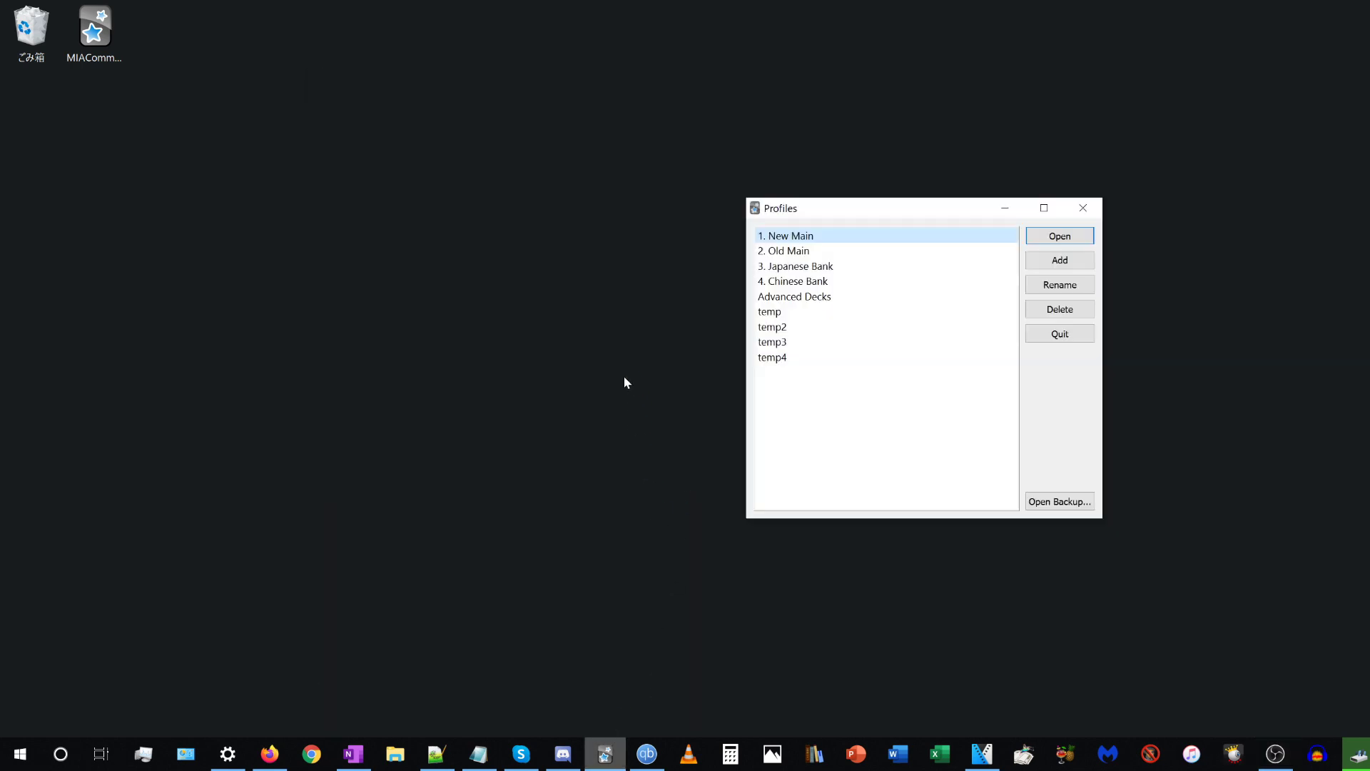
left_click(816, 312)
left_click(1086, 236)
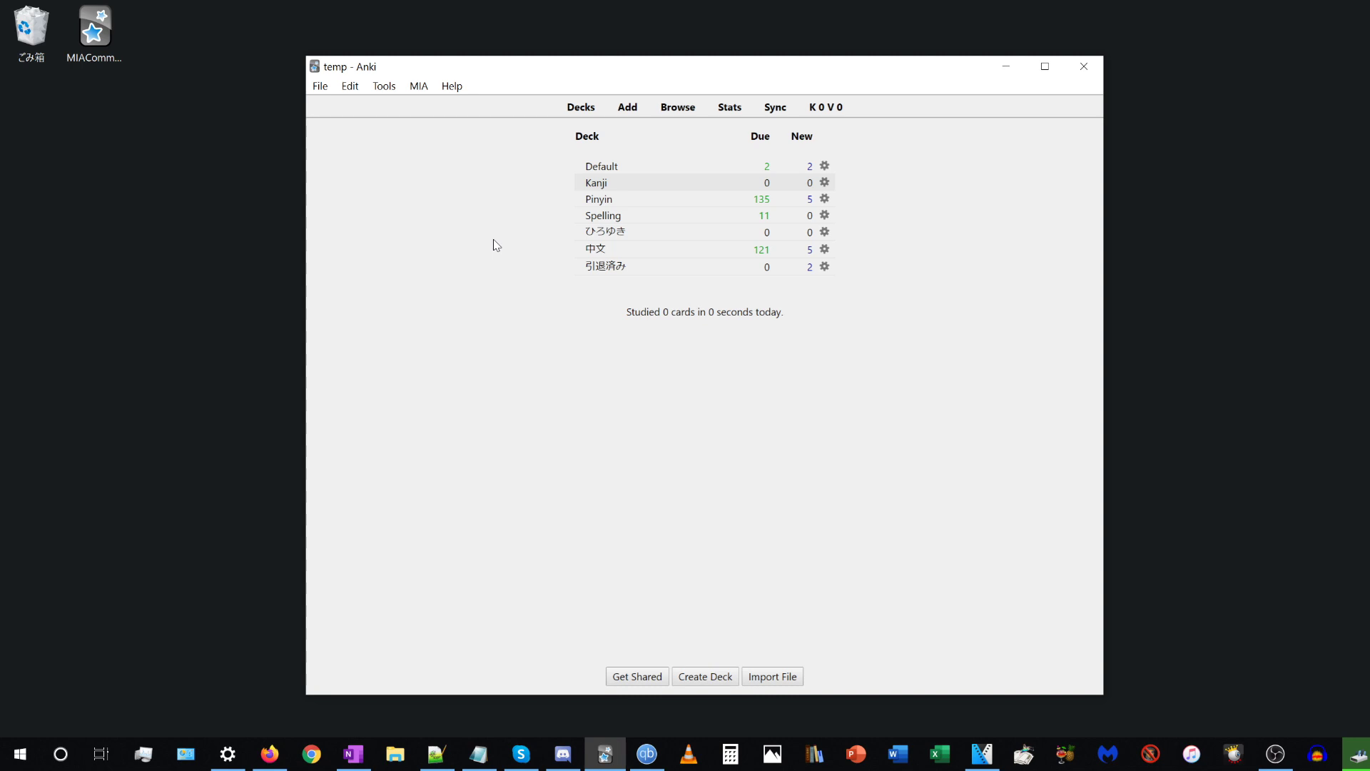
Step: Add a Kanji note to the Kanji deck with 漢字 as the Character and "Keyword" as the Keyword
left_click(628, 109)
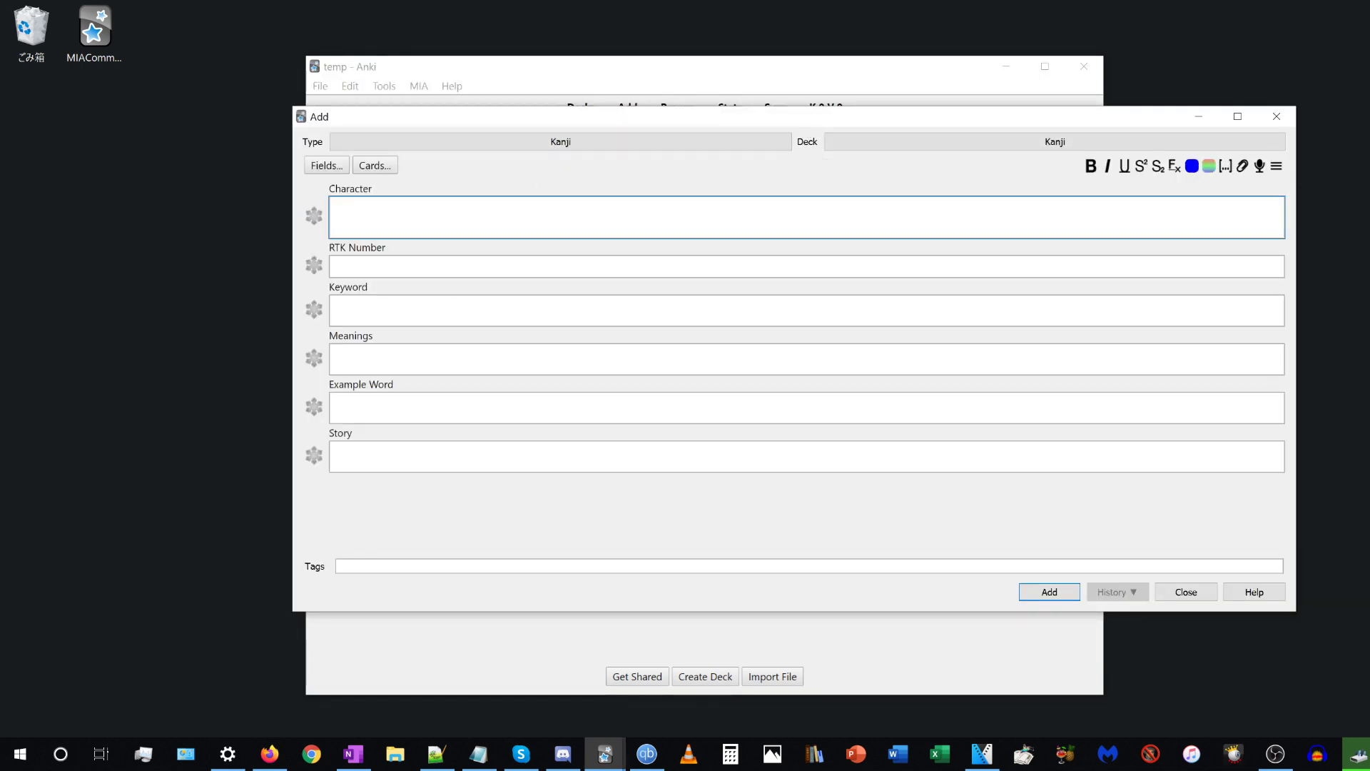
type("kan")
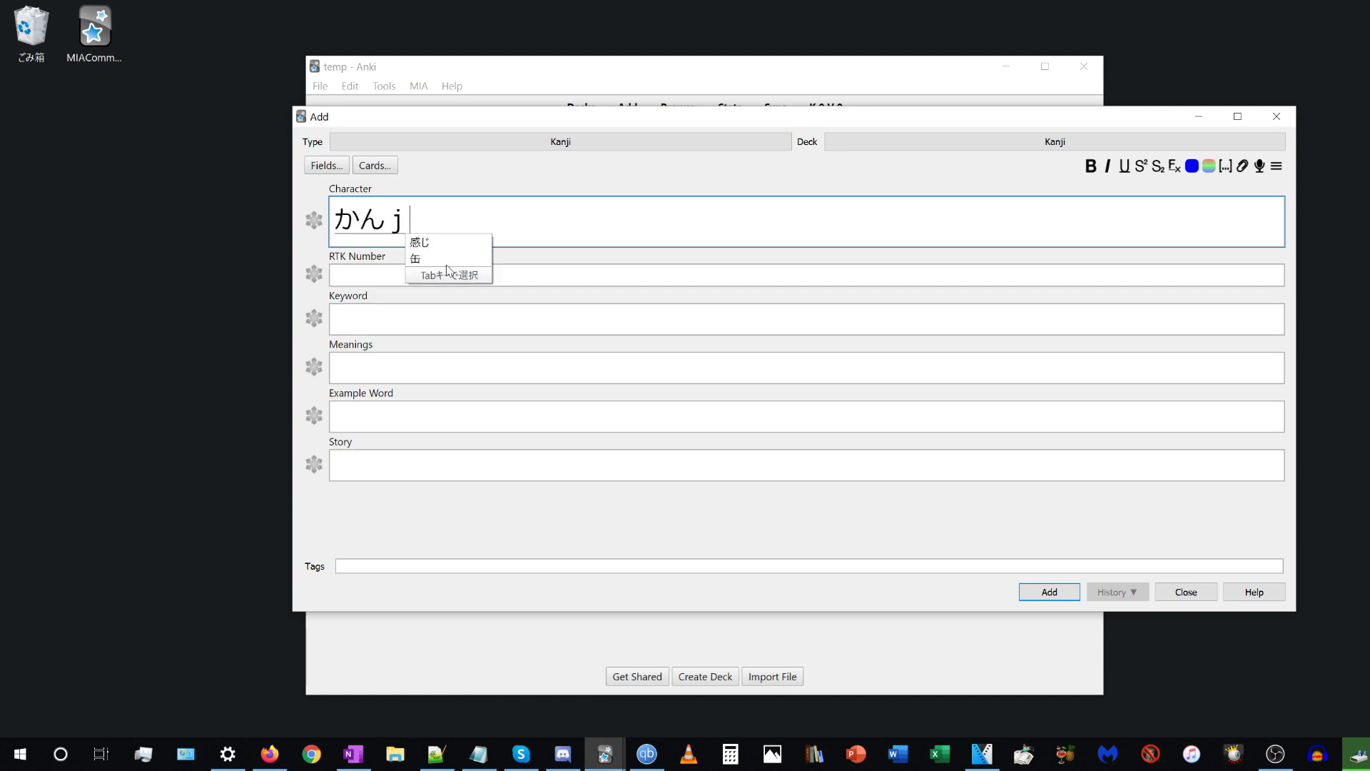
key("space")
key("Return")
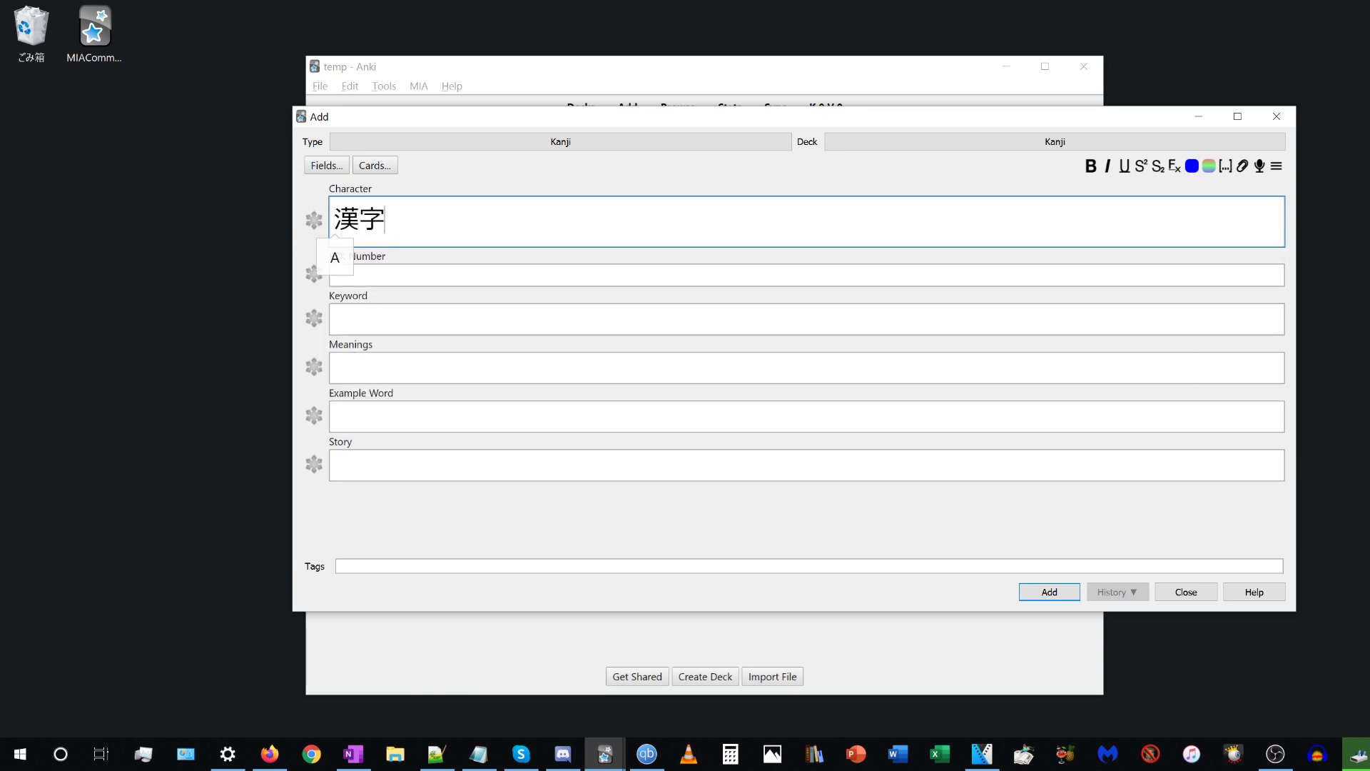
key("Tab")
type("Keyword")
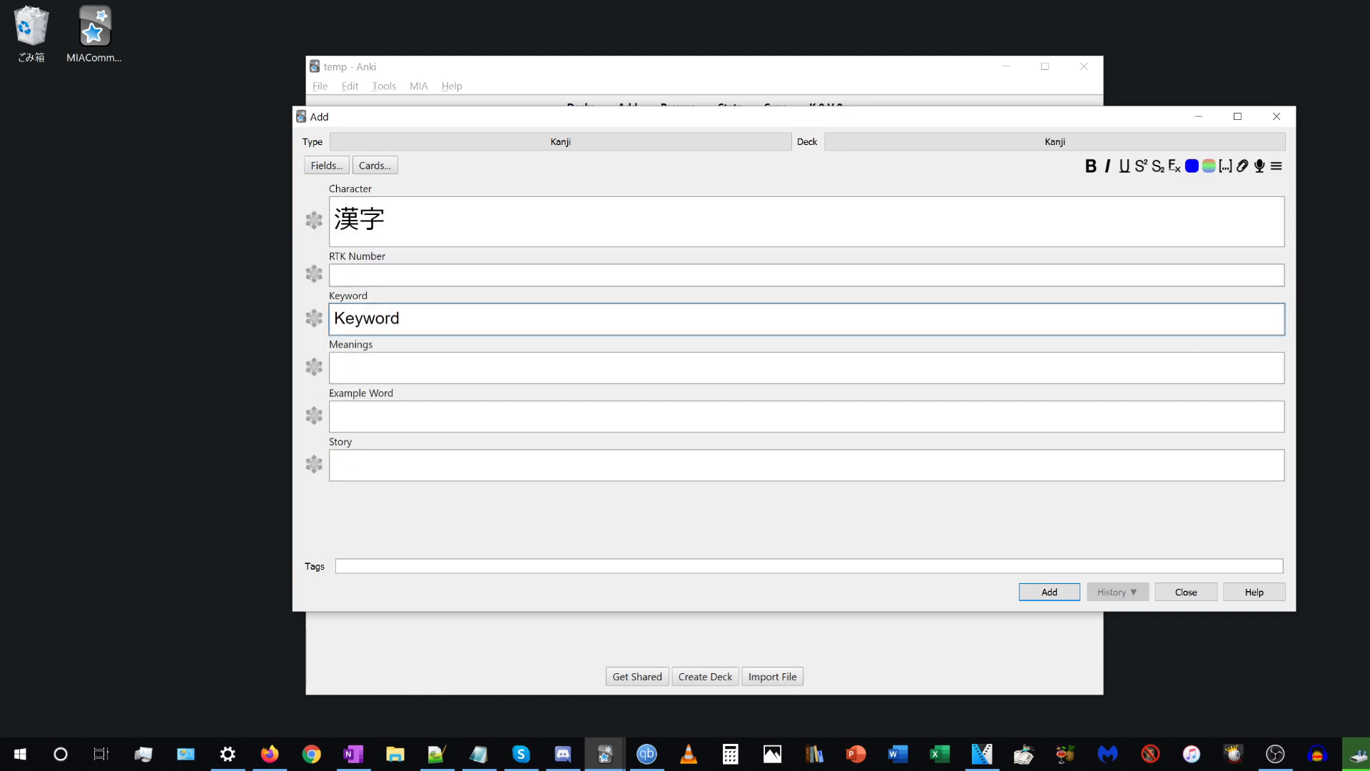
left_click(1054, 592)
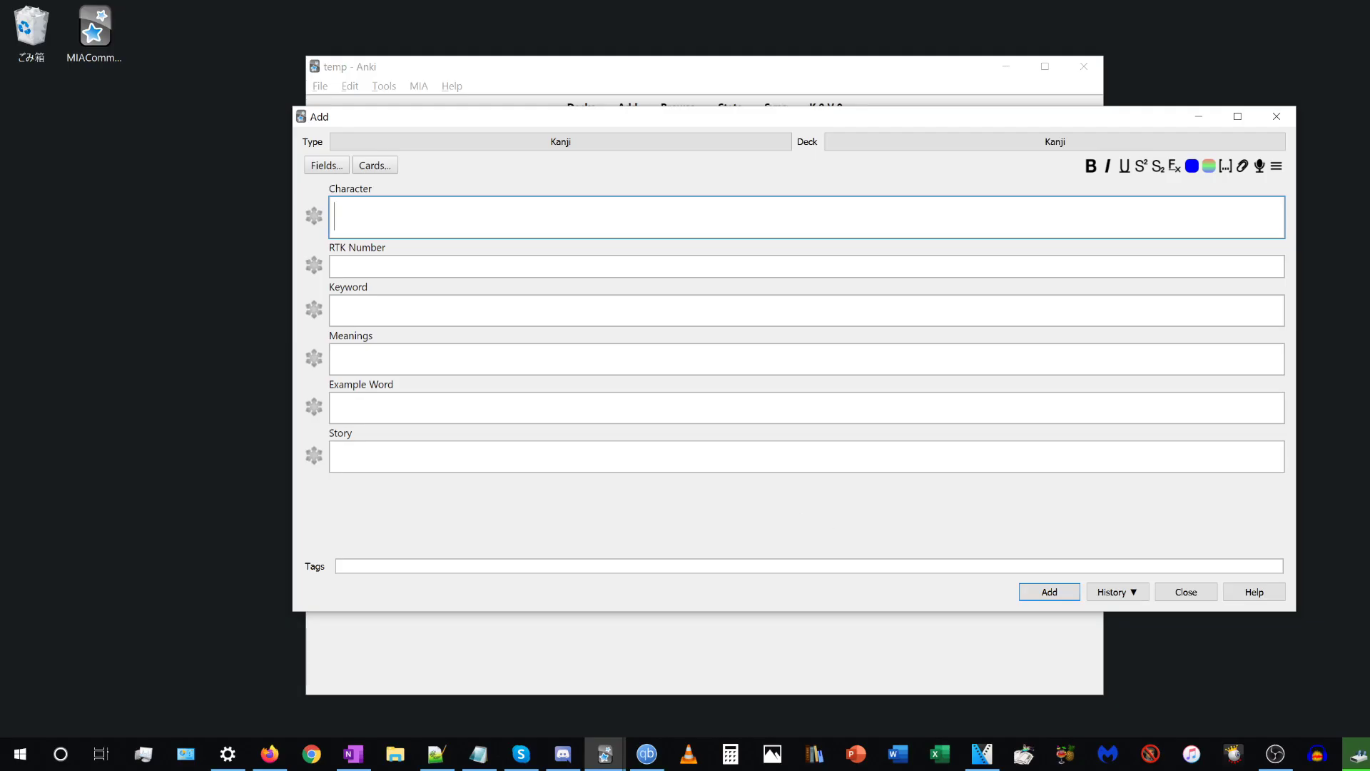
Step: Compare the Kanji Recognition and Kanji Production templates of the Kanji note type, and close the note entry window
left_click(375, 165)
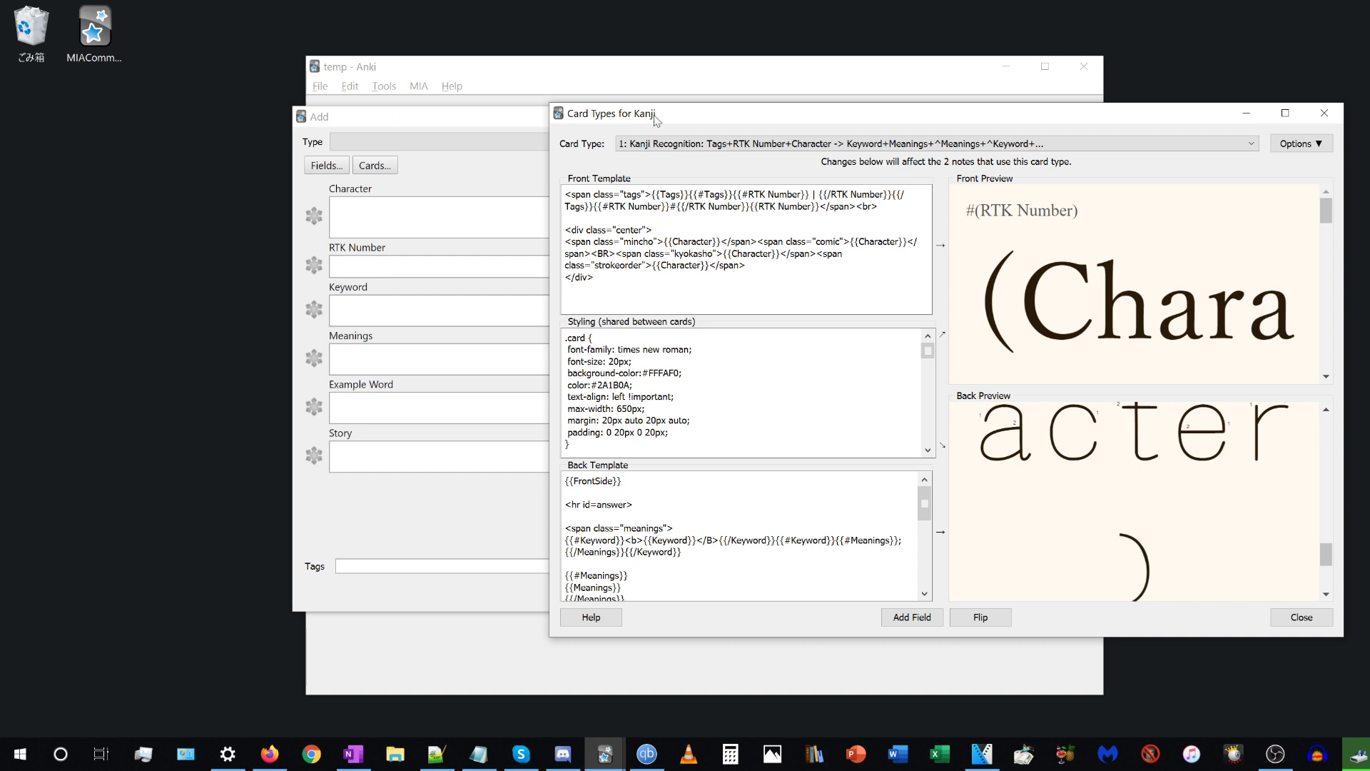
left_click(642, 150)
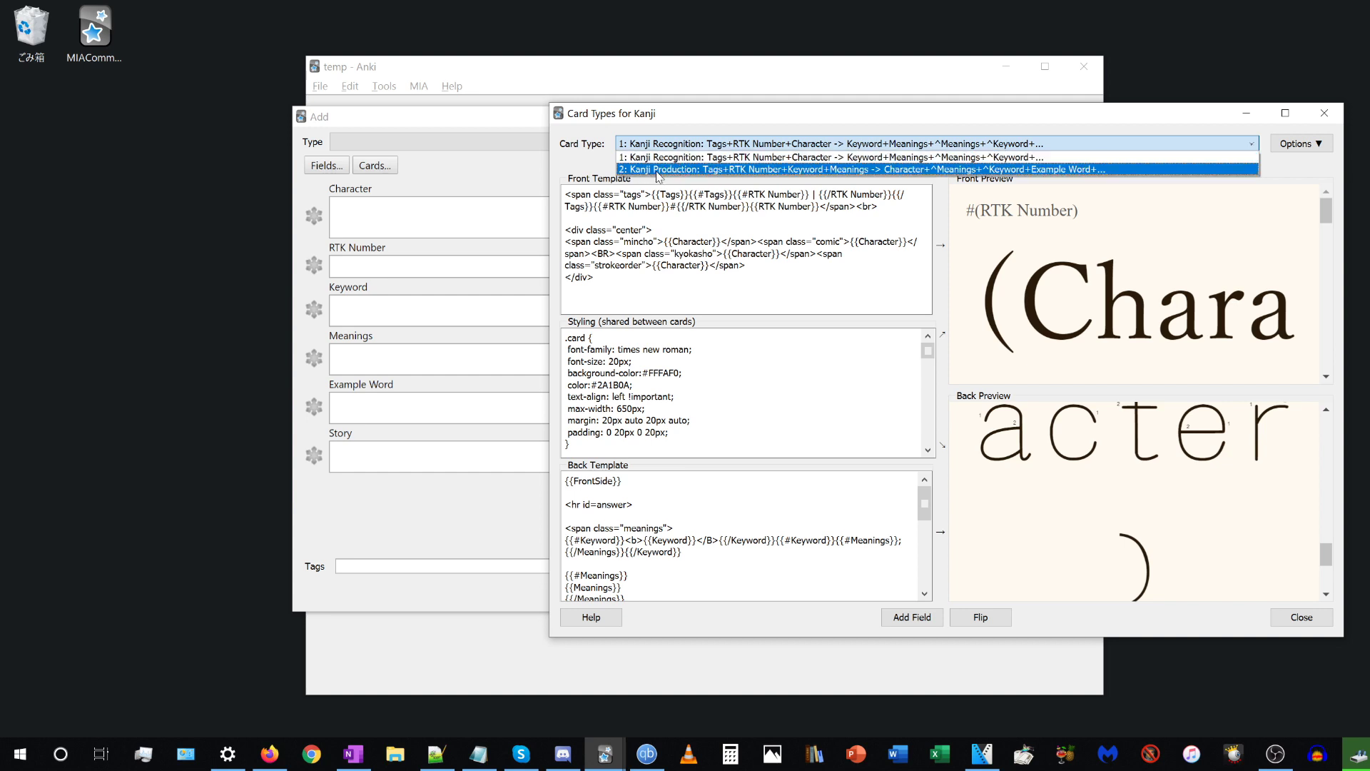
left_click(655, 170)
left_click(655, 144)
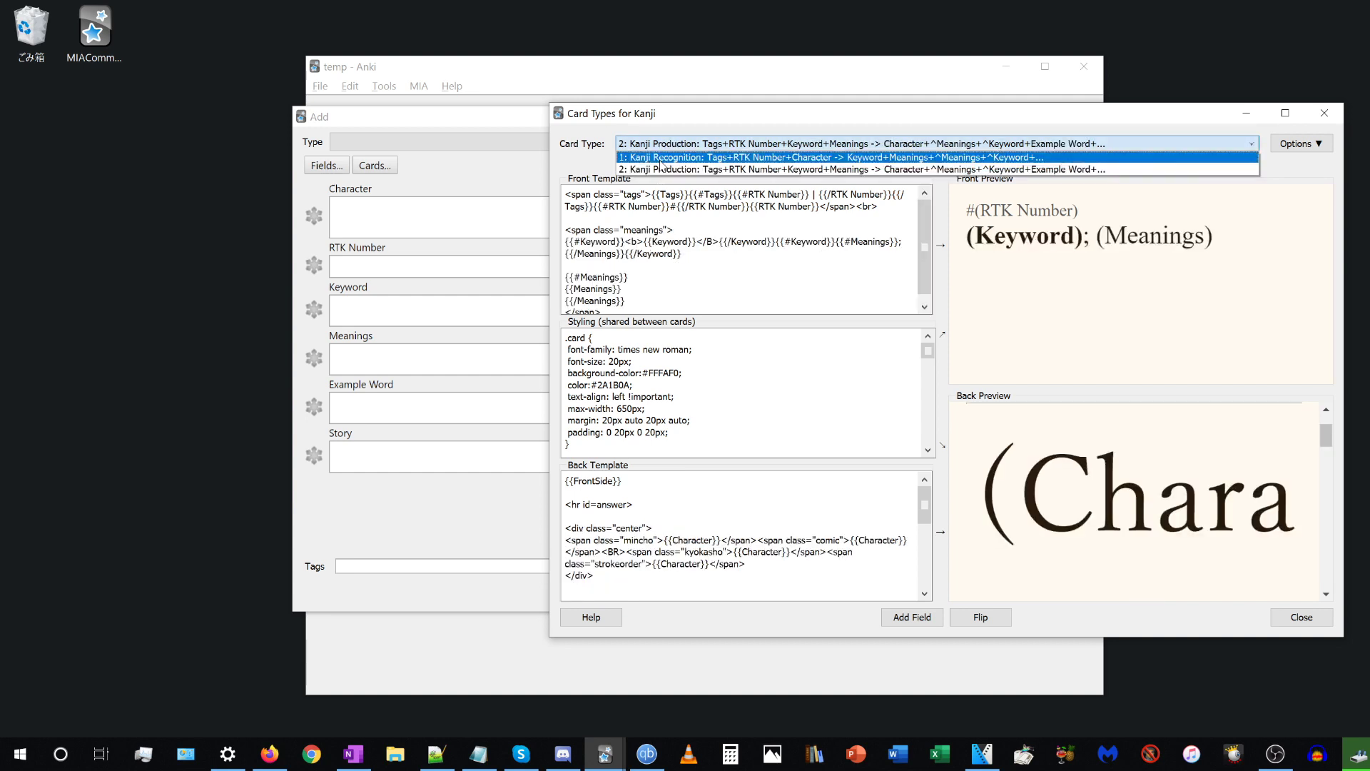
left_click(656, 157)
left_click(692, 143)
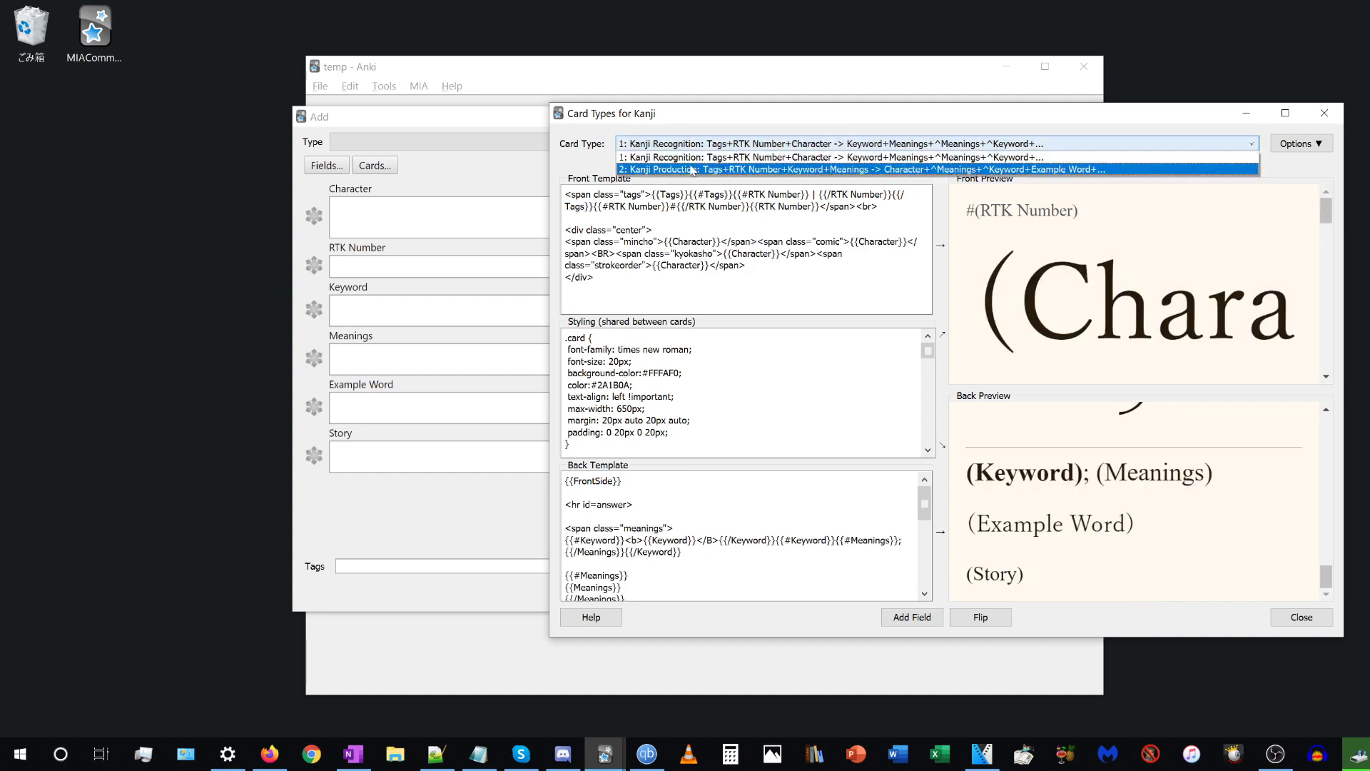
left_click(692, 170)
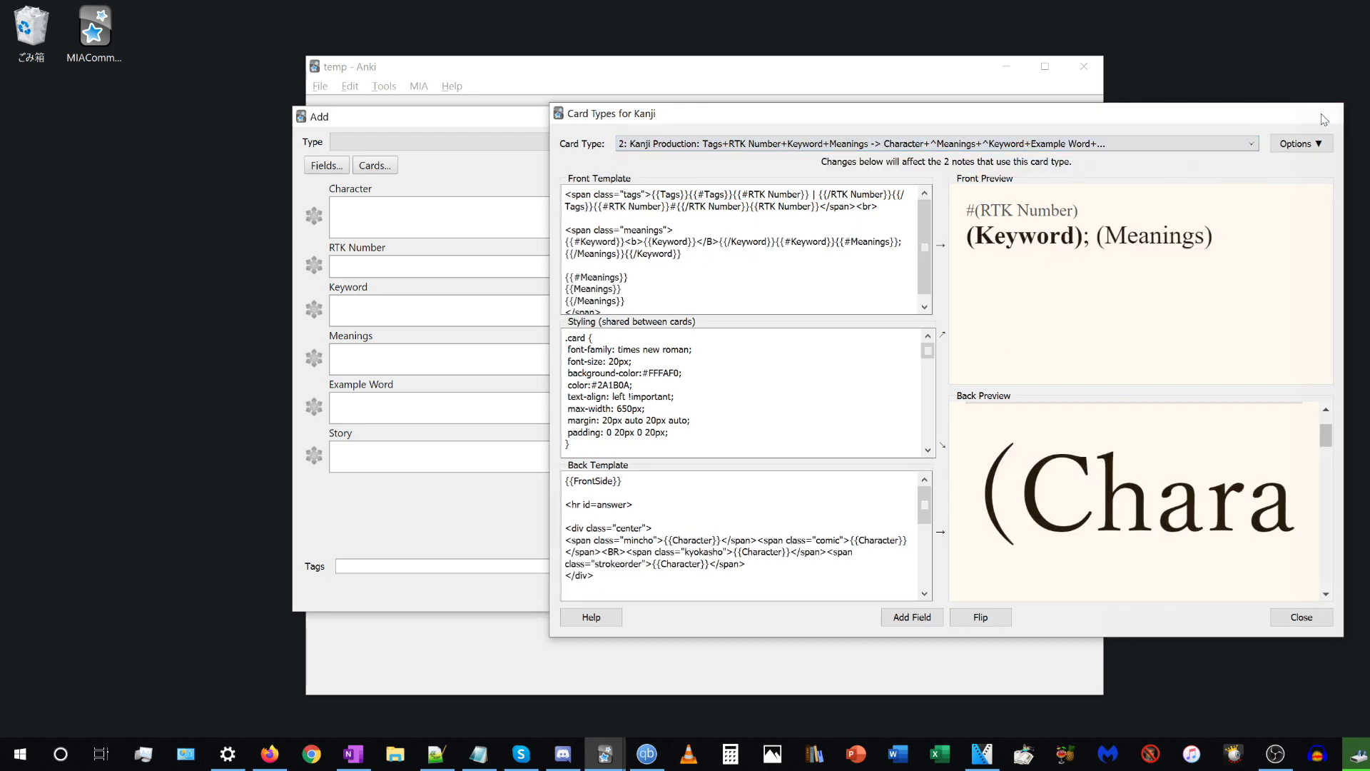
left_click(1323, 113)
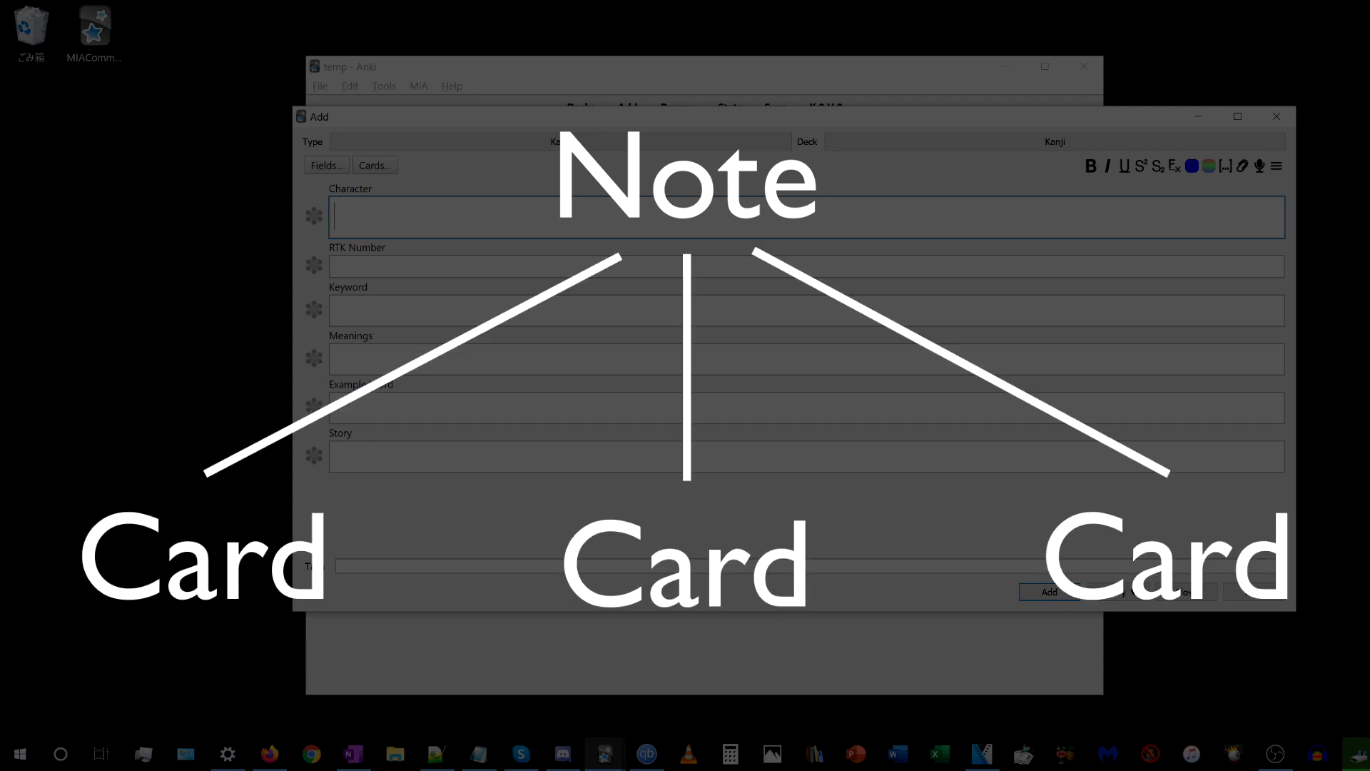
left_click(1276, 117)
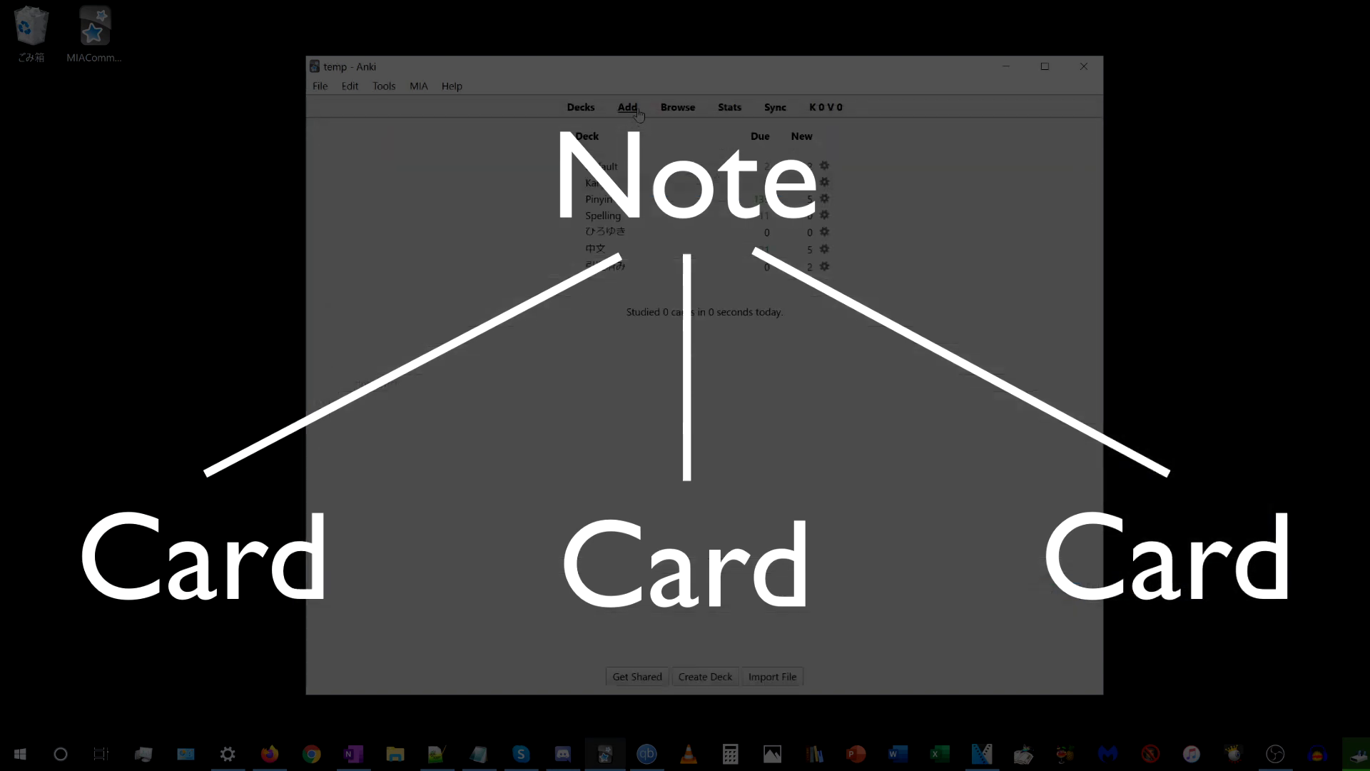
Step: List the cards added today in the card browser and compare the note's Kanji Recognition and Kanji Production cards
left_click(680, 109)
left_click(608, 54)
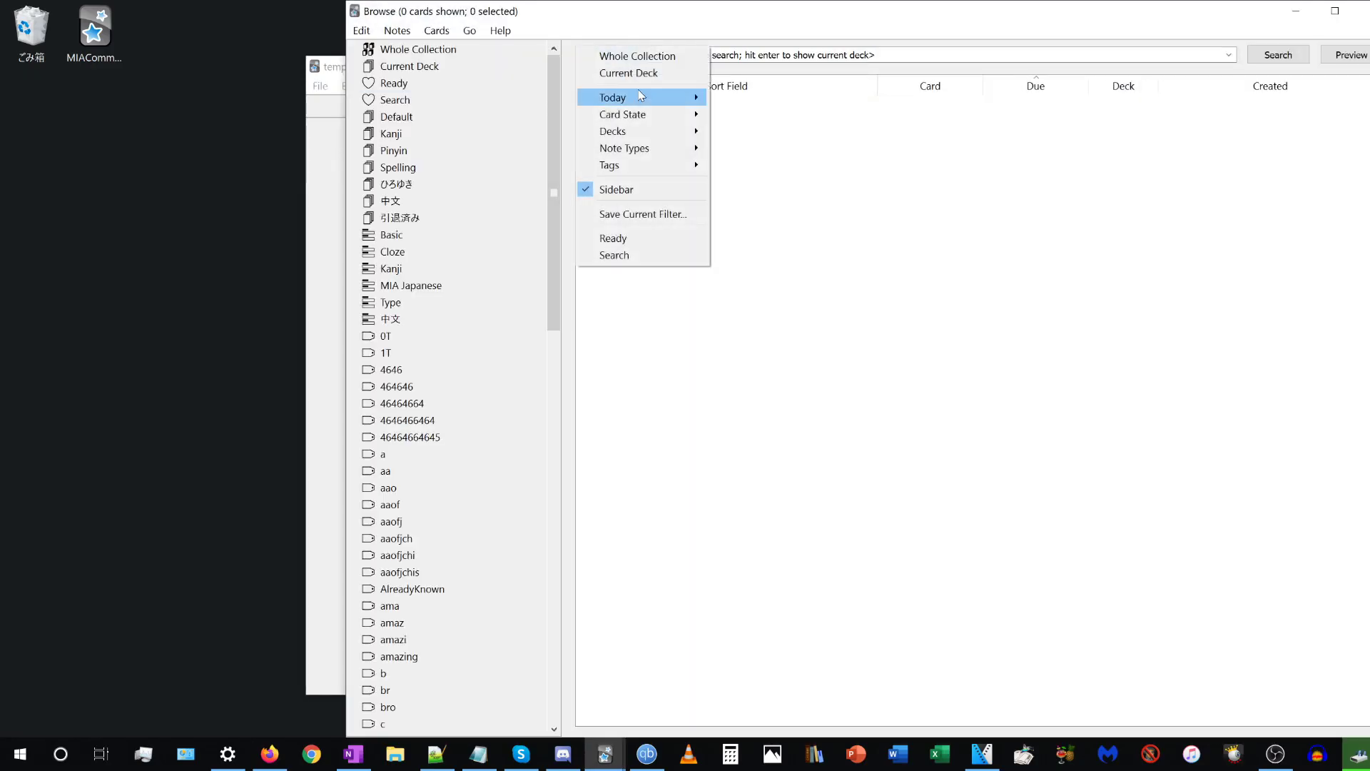
mouse_move(640, 95)
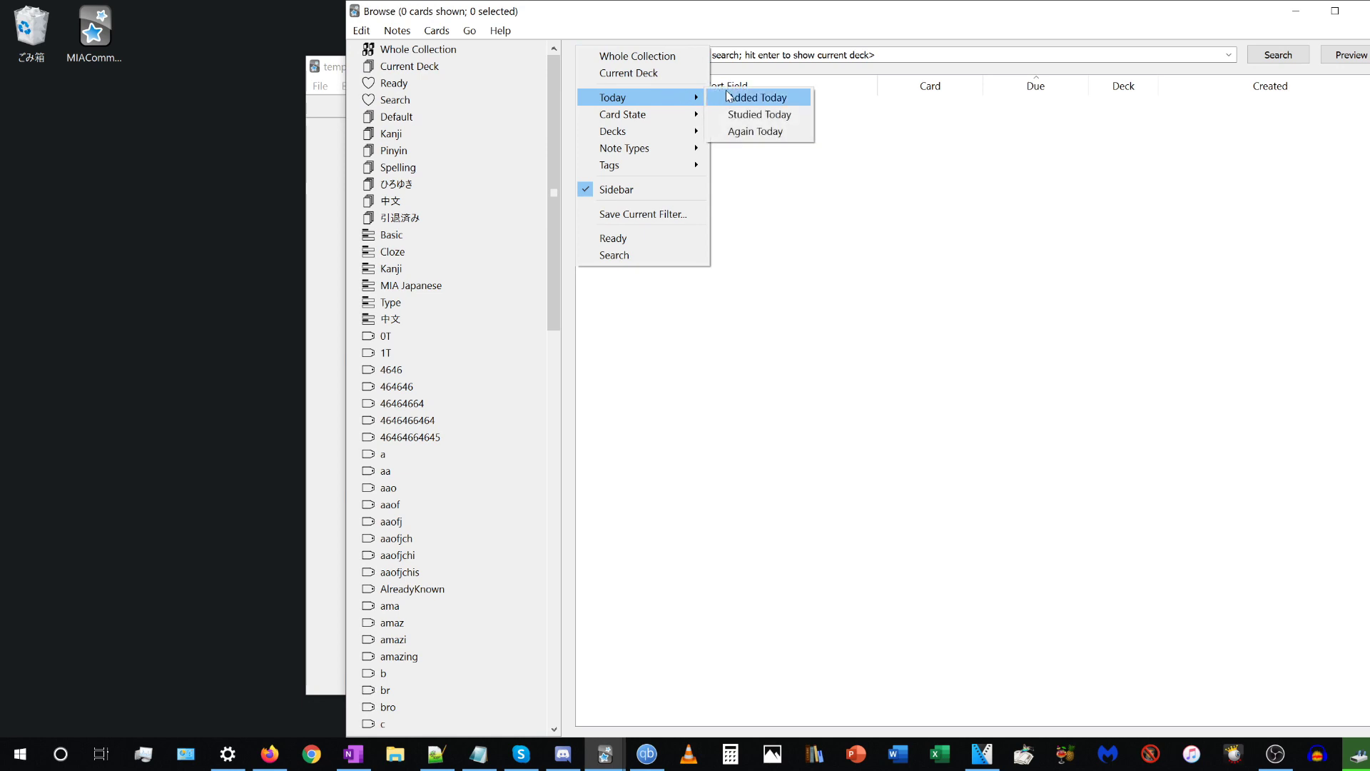
left_click(775, 100)
left_click(728, 134)
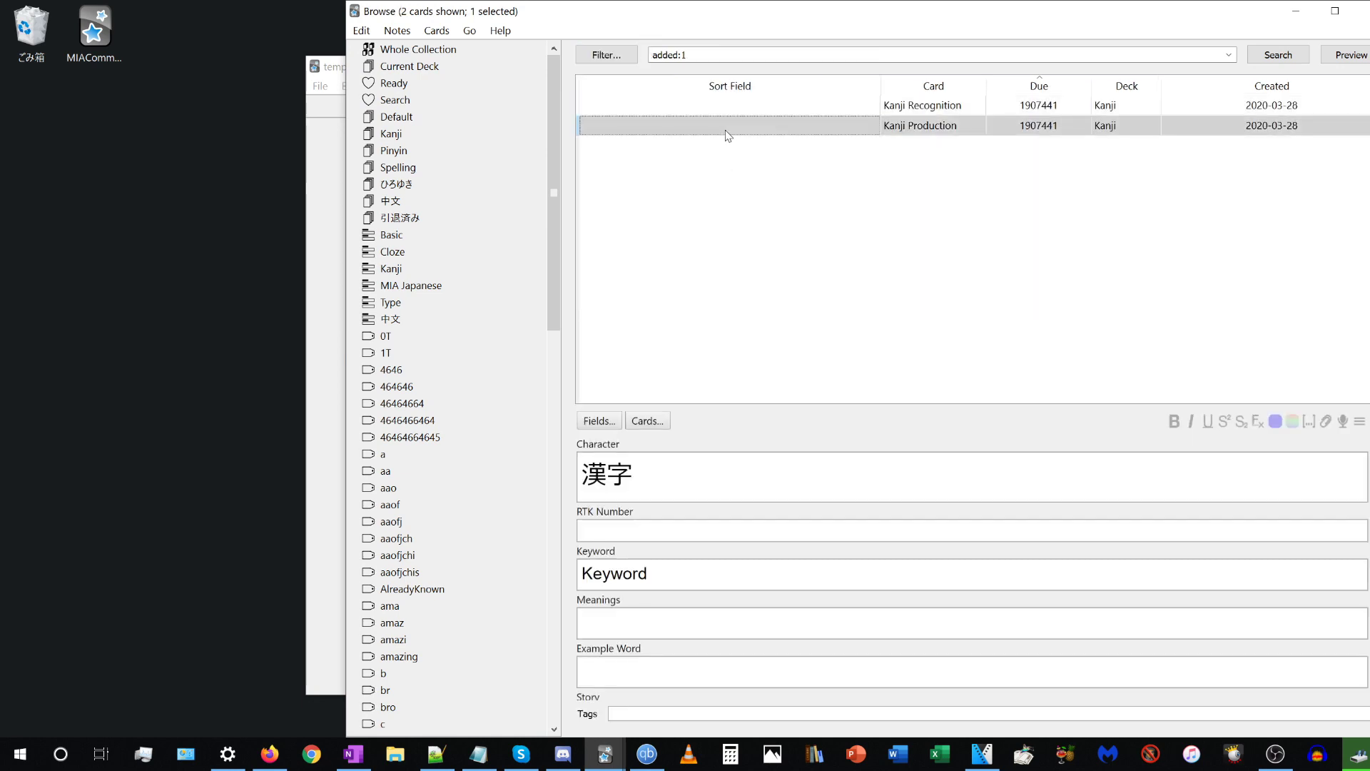
left_click(716, 104)
left_click(722, 118)
left_click(721, 113)
left_click(720, 120)
left_click(720, 105)
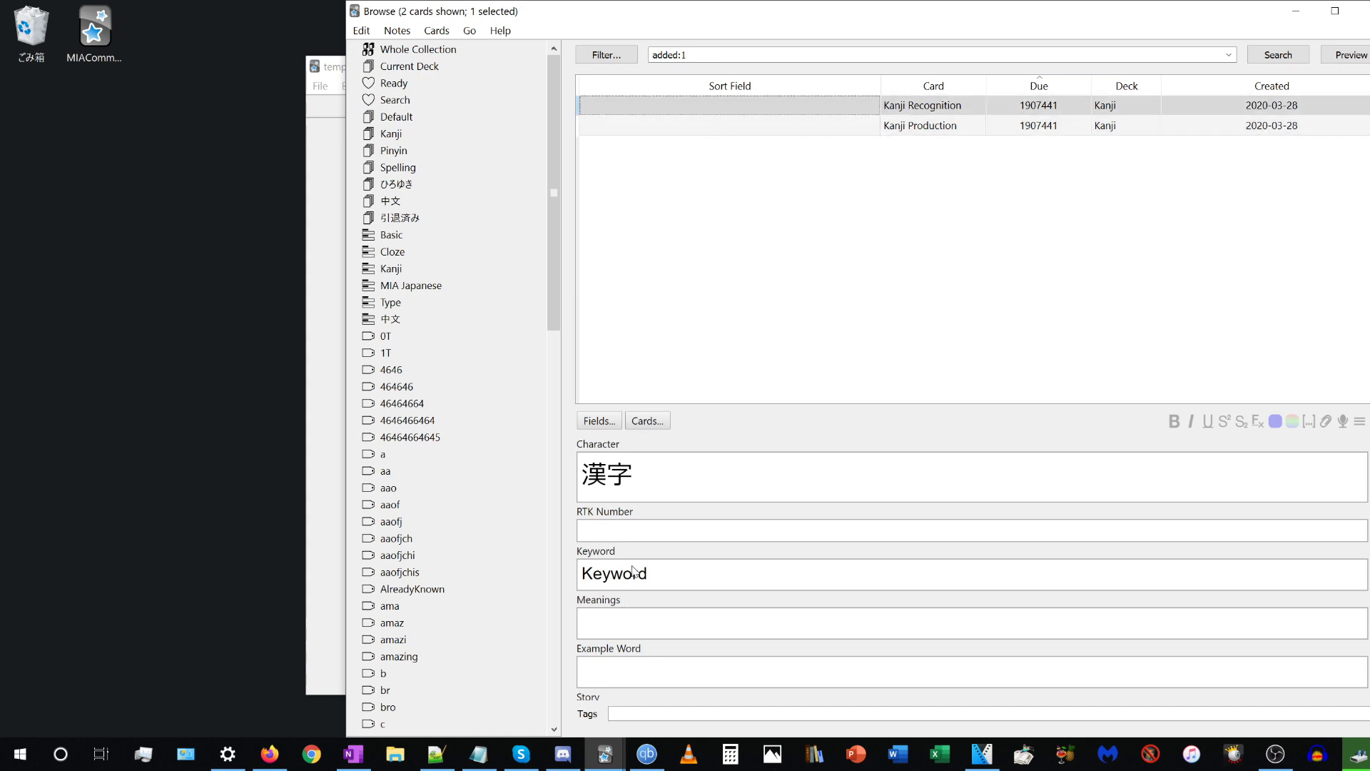
Step: Set the 漢字 note's RTK Number to "asd" and check the field on both of its cards
left_click(647, 523)
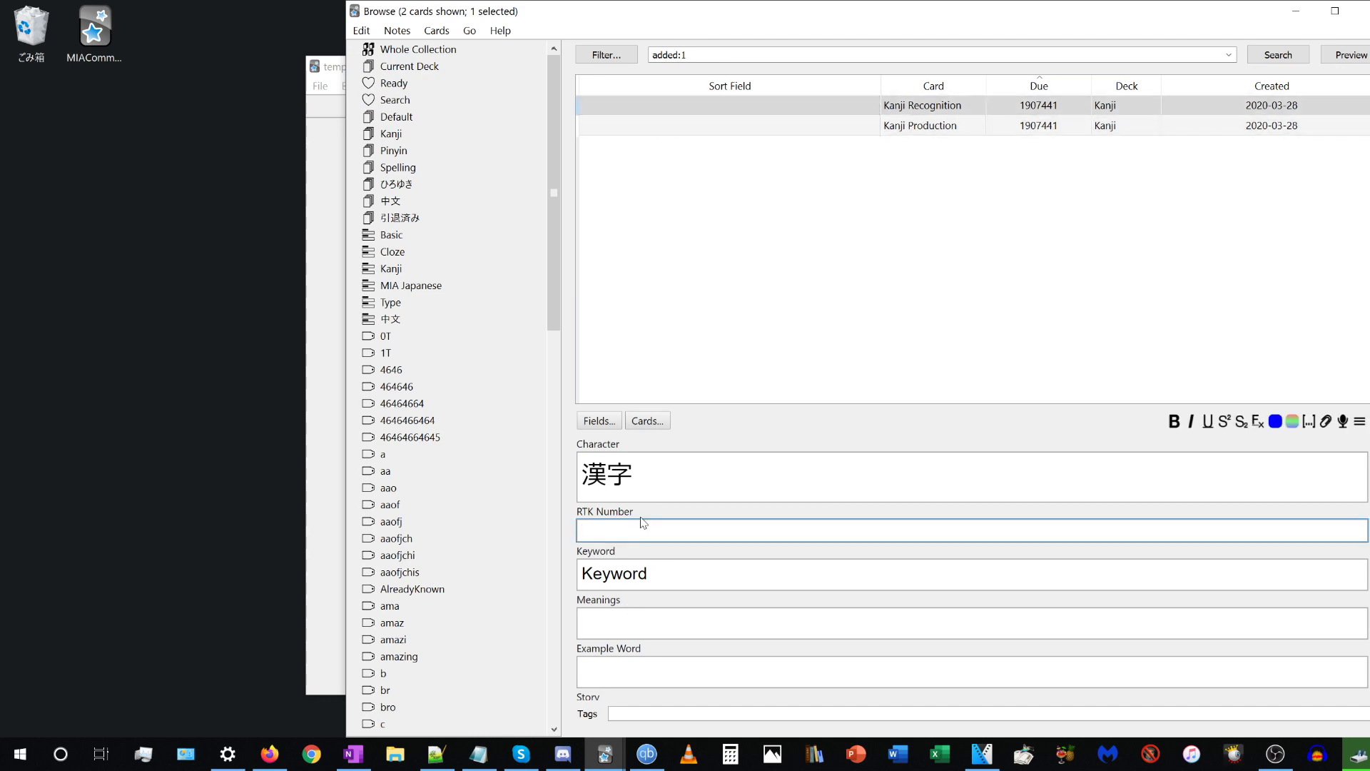
type("asd")
left_click(649, 128)
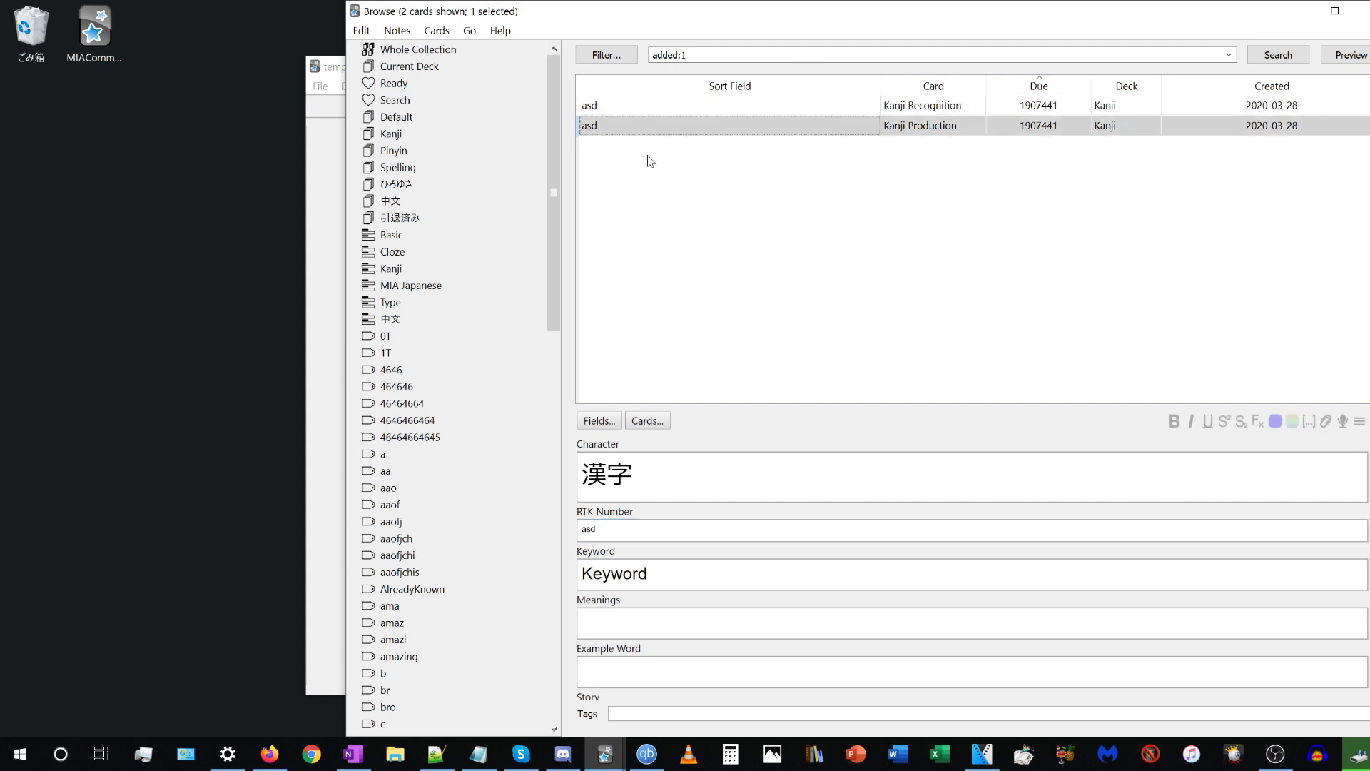
left_click(645, 105)
left_click(651, 129)
left_click(663, 114)
left_click(667, 127)
scroll(678, 470, "down", 1)
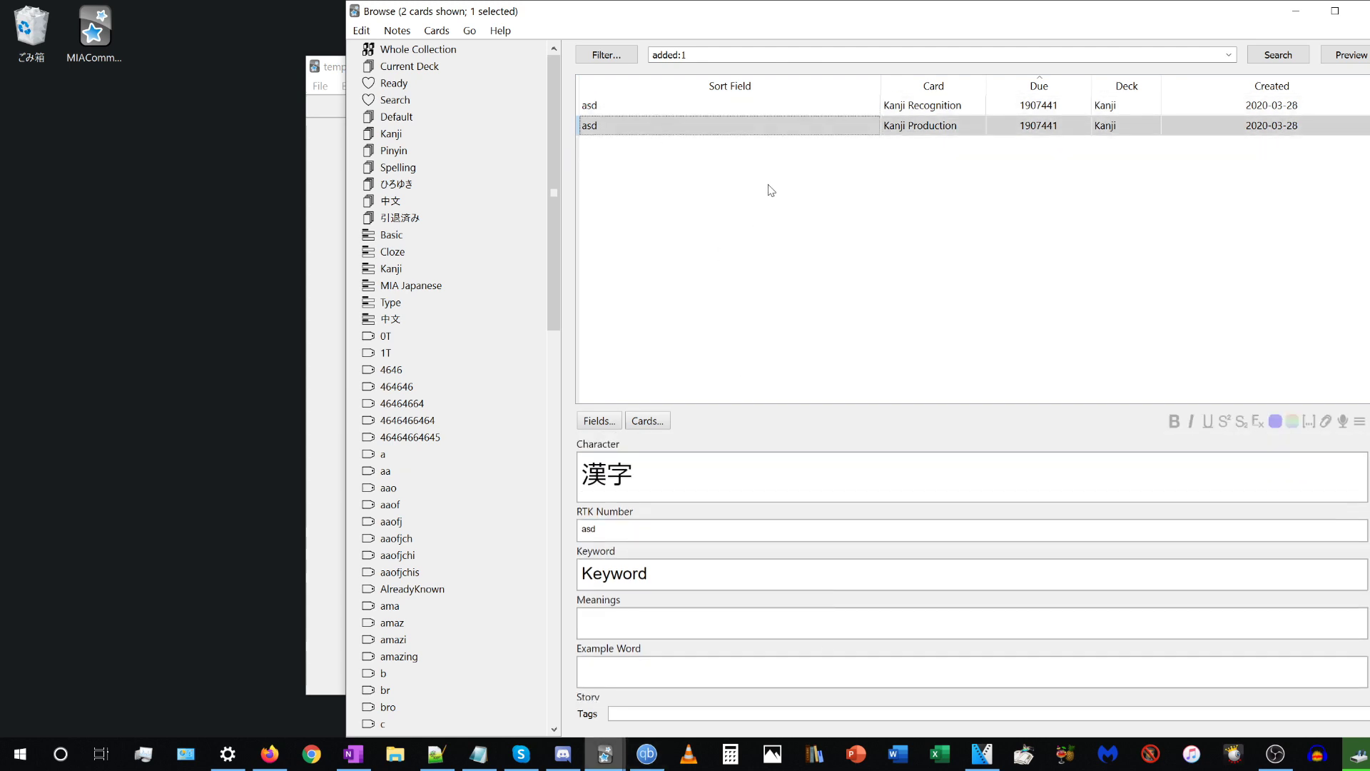
left_click(783, 111)
left_click(789, 127)
left_click(928, 108)
Step: Move the Kanji Production card to the Default deck and compare the decks of the two cards
left_click(904, 129)
right_click(1082, 134)
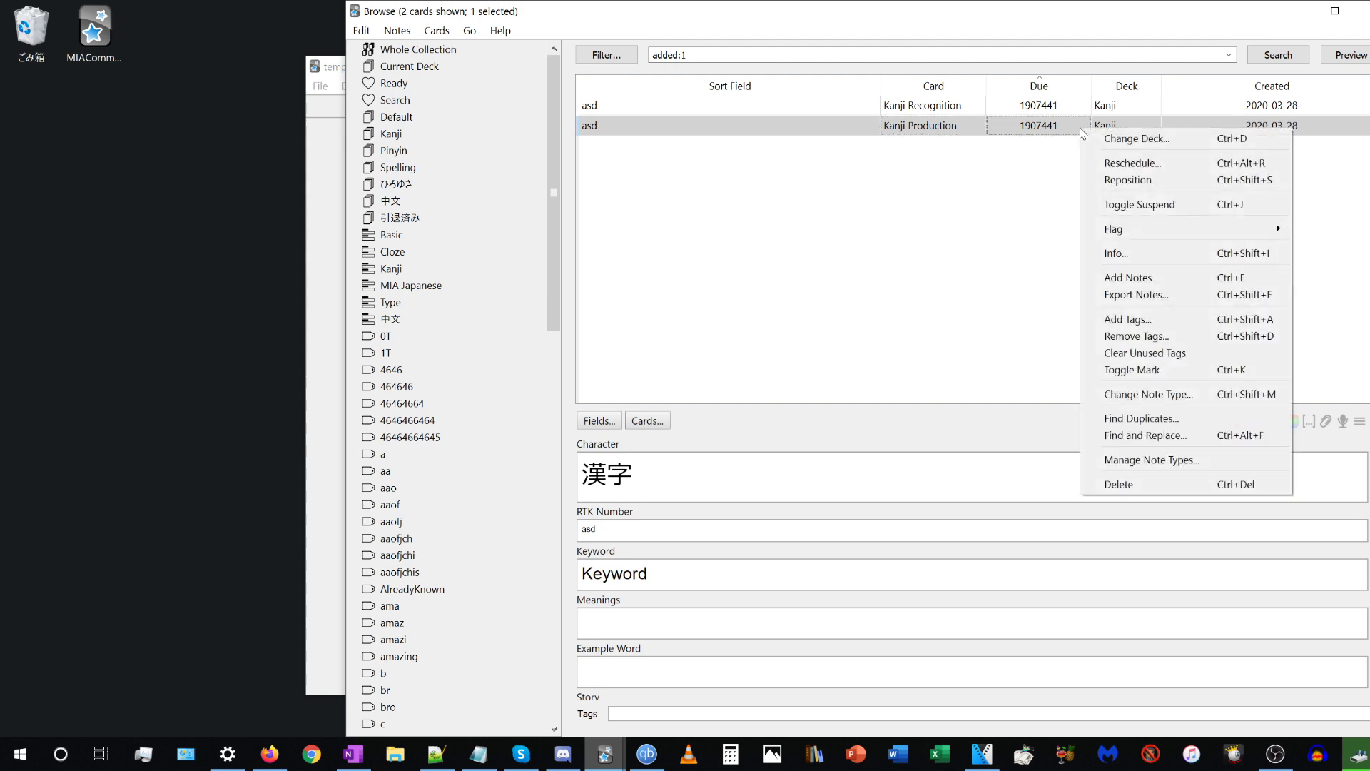
left_click(1120, 139)
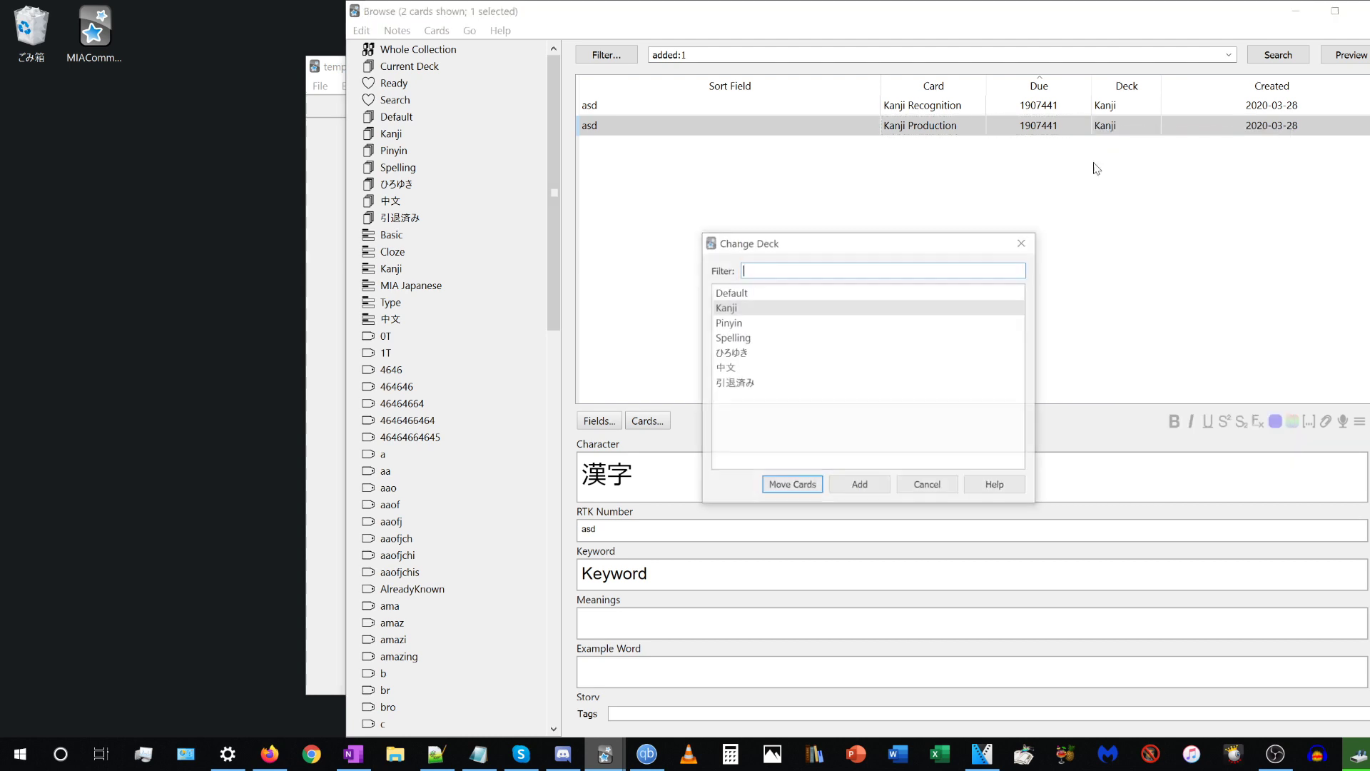
left_click(791, 486)
left_click(1119, 107)
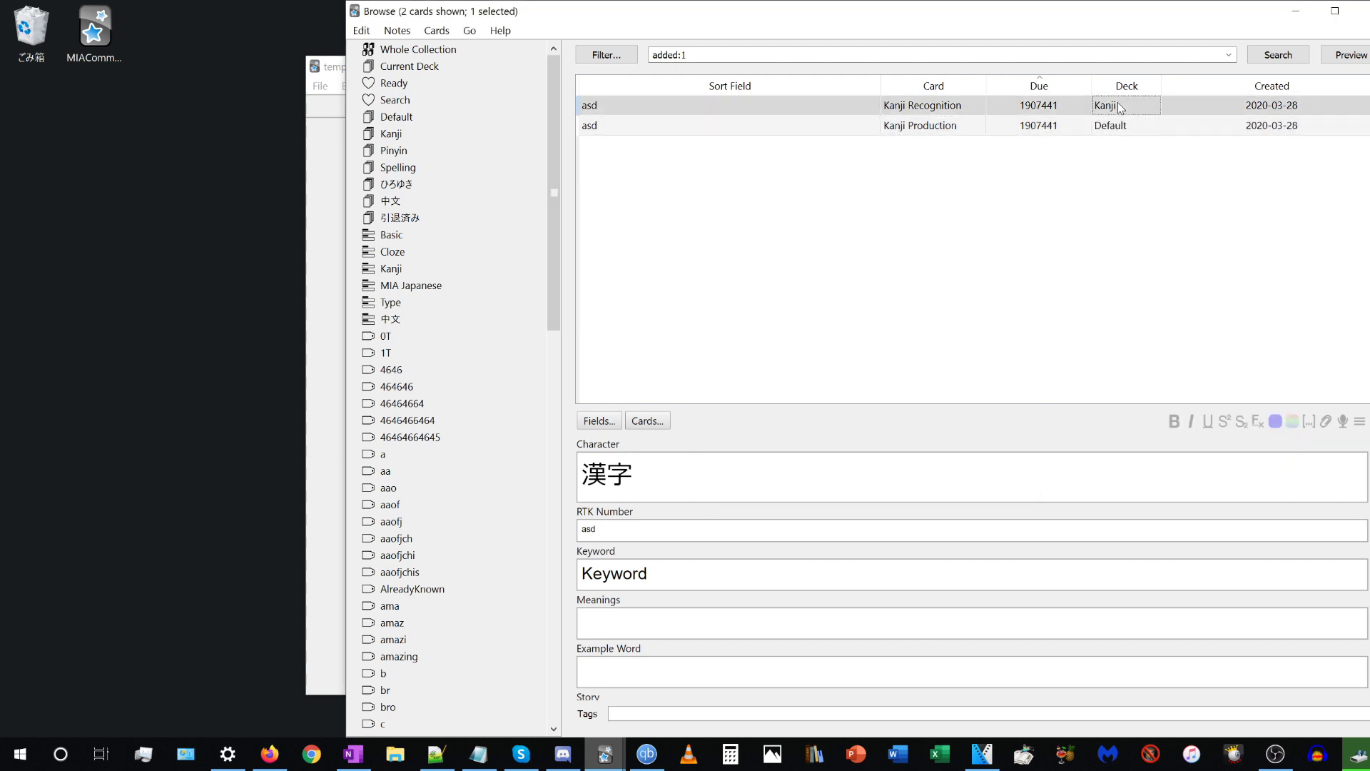
left_click(1121, 127)
Step: Preview the 漢字 note's card, review both card entries, and close the card browser
left_click(1118, 110)
left_click(1349, 55)
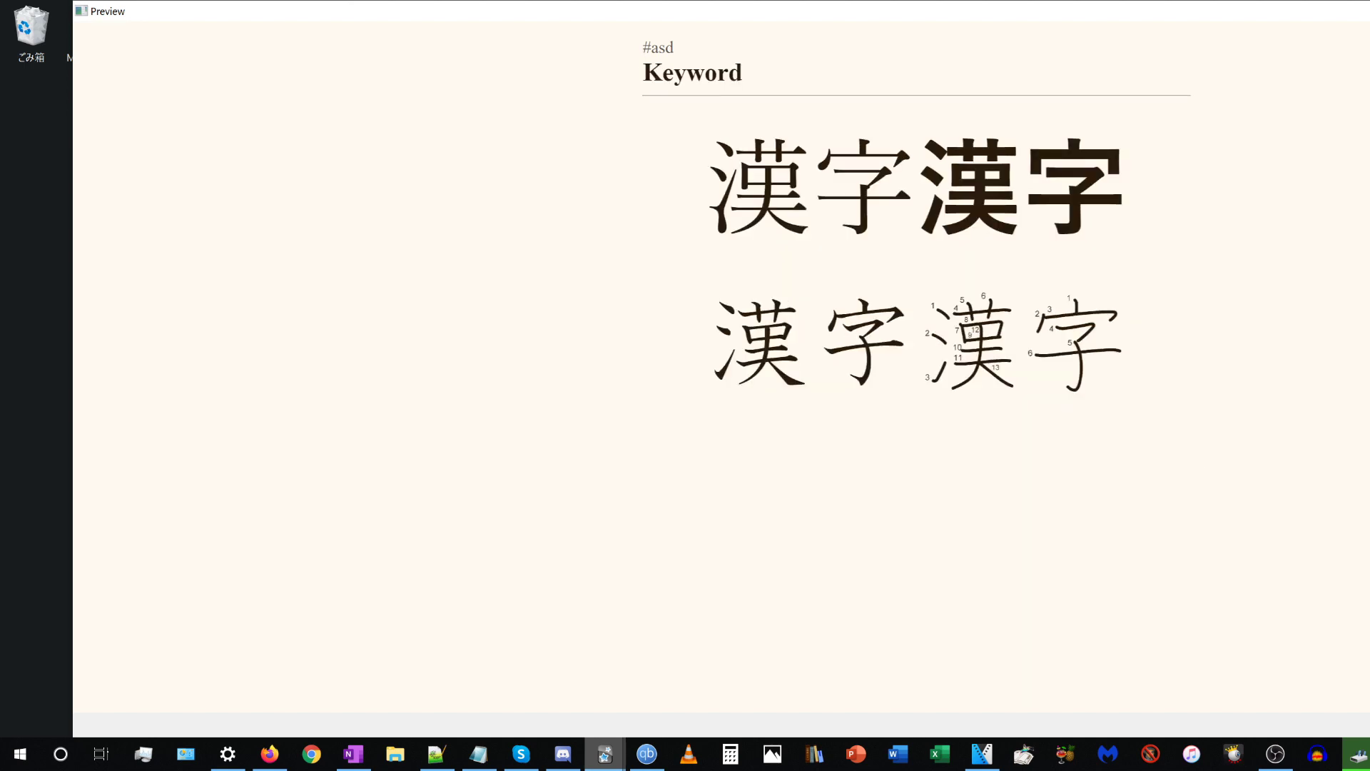
key("Escape")
key("Up")
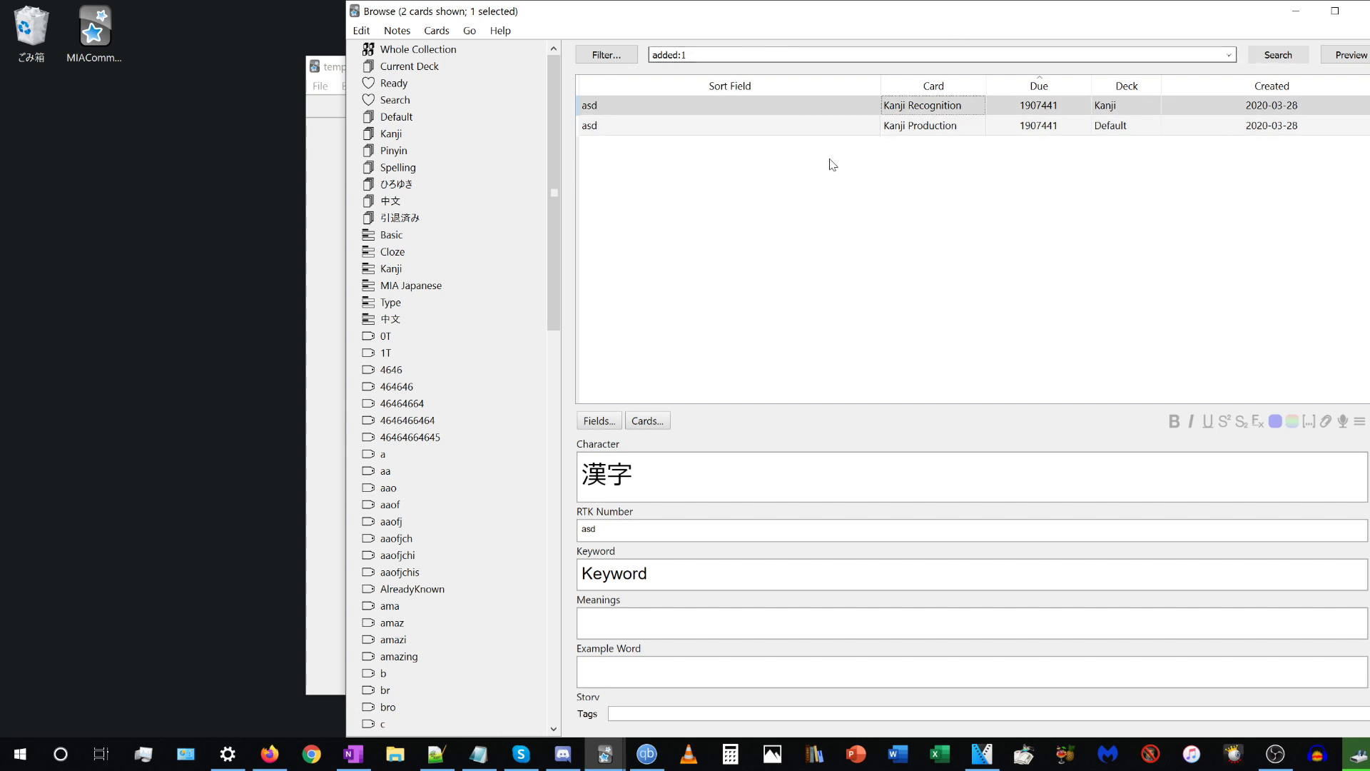
left_click(1021, 131)
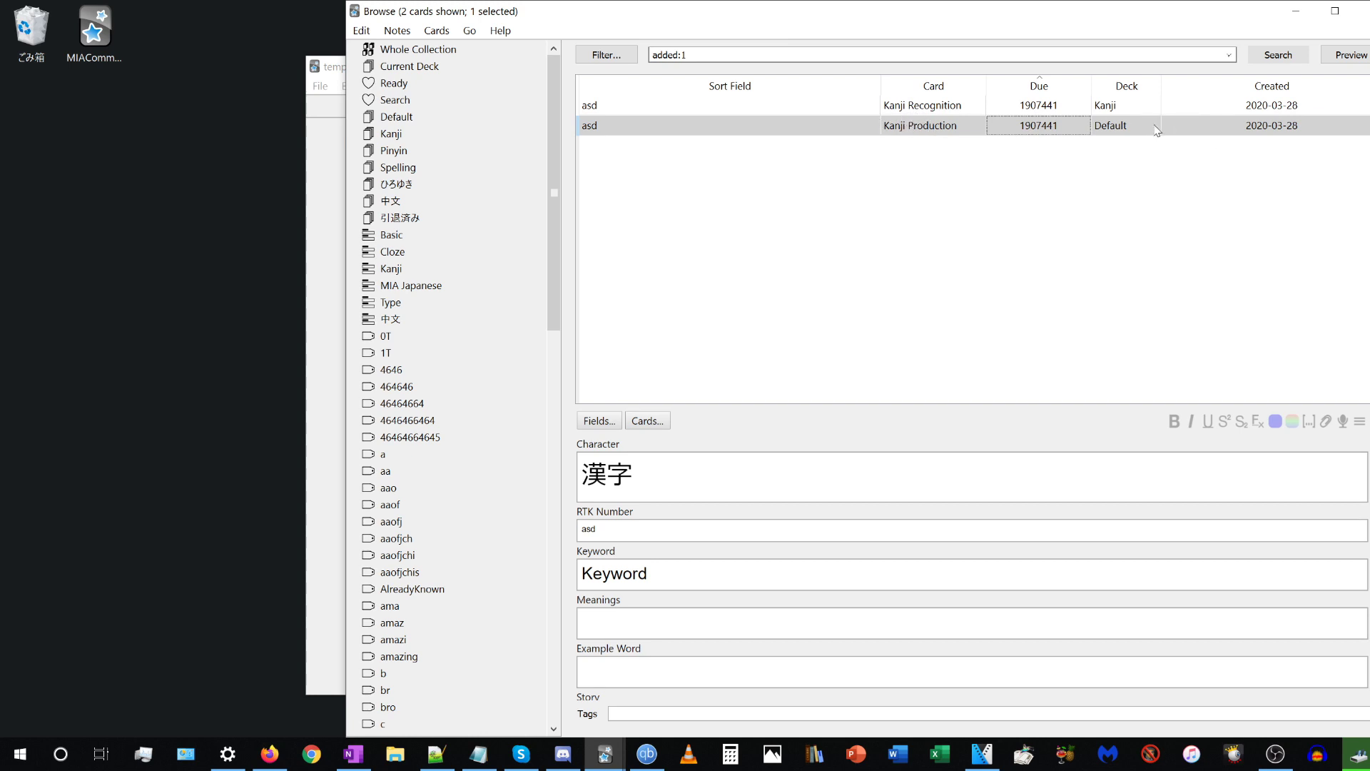
left_click(1361, 11)
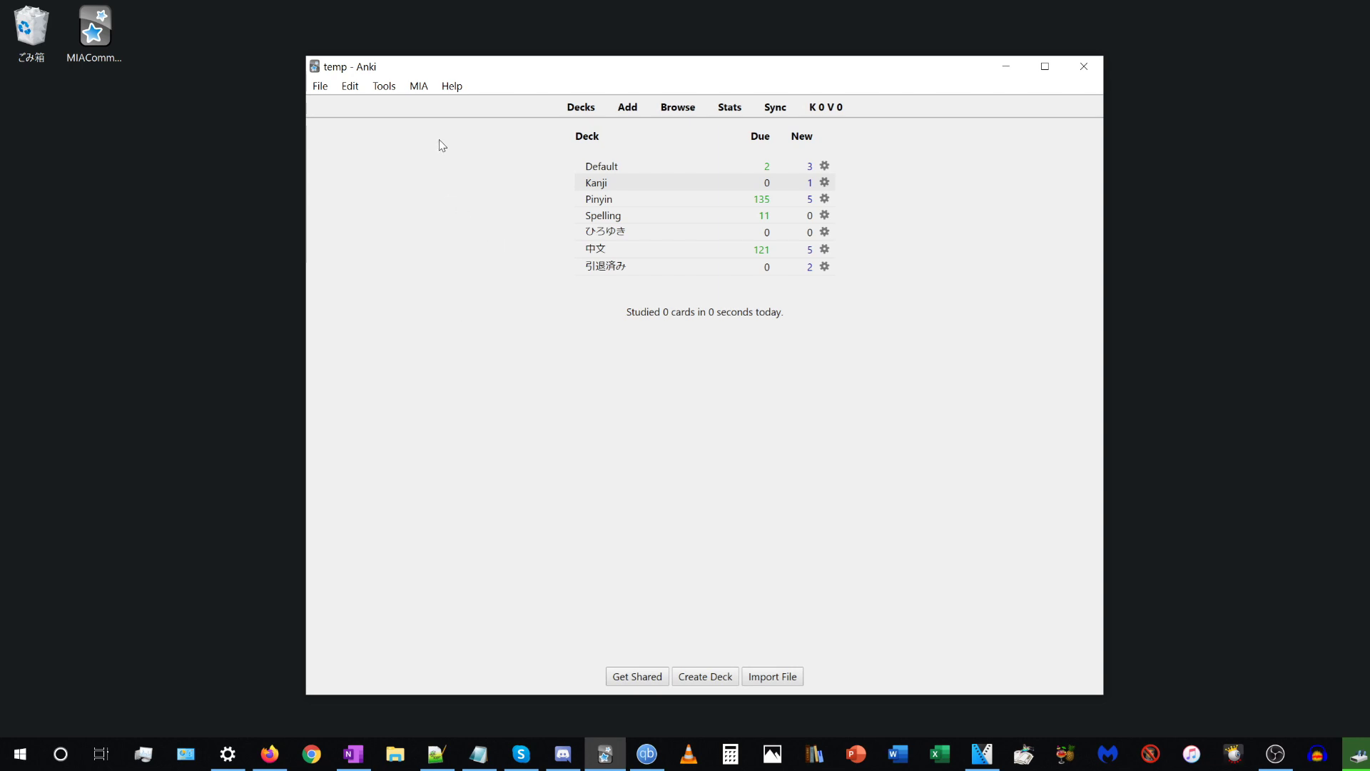
Step: Open the MIA census tool and authorize Mass Immersion Approach to access the signed-in Discord account
left_click(419, 86)
left_click(457, 197)
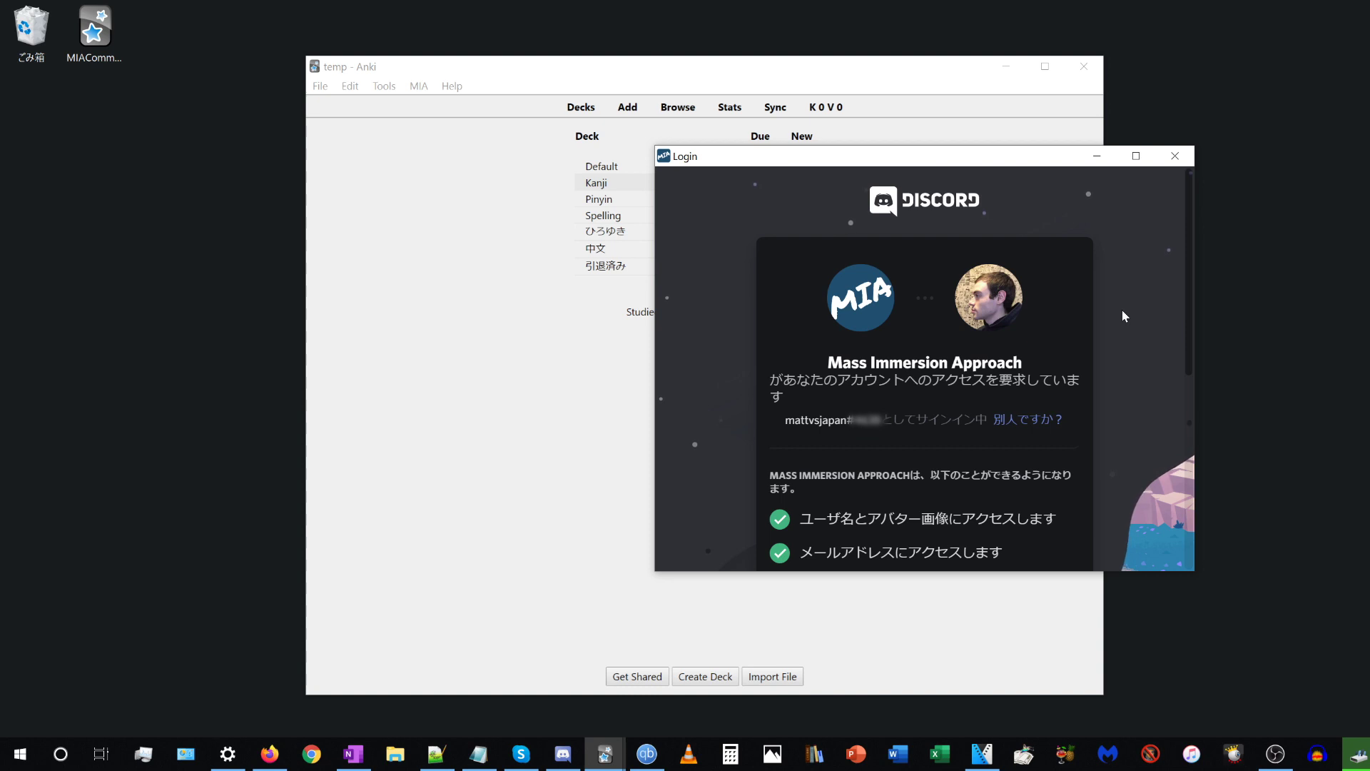
scroll(1122, 280, "down", 2)
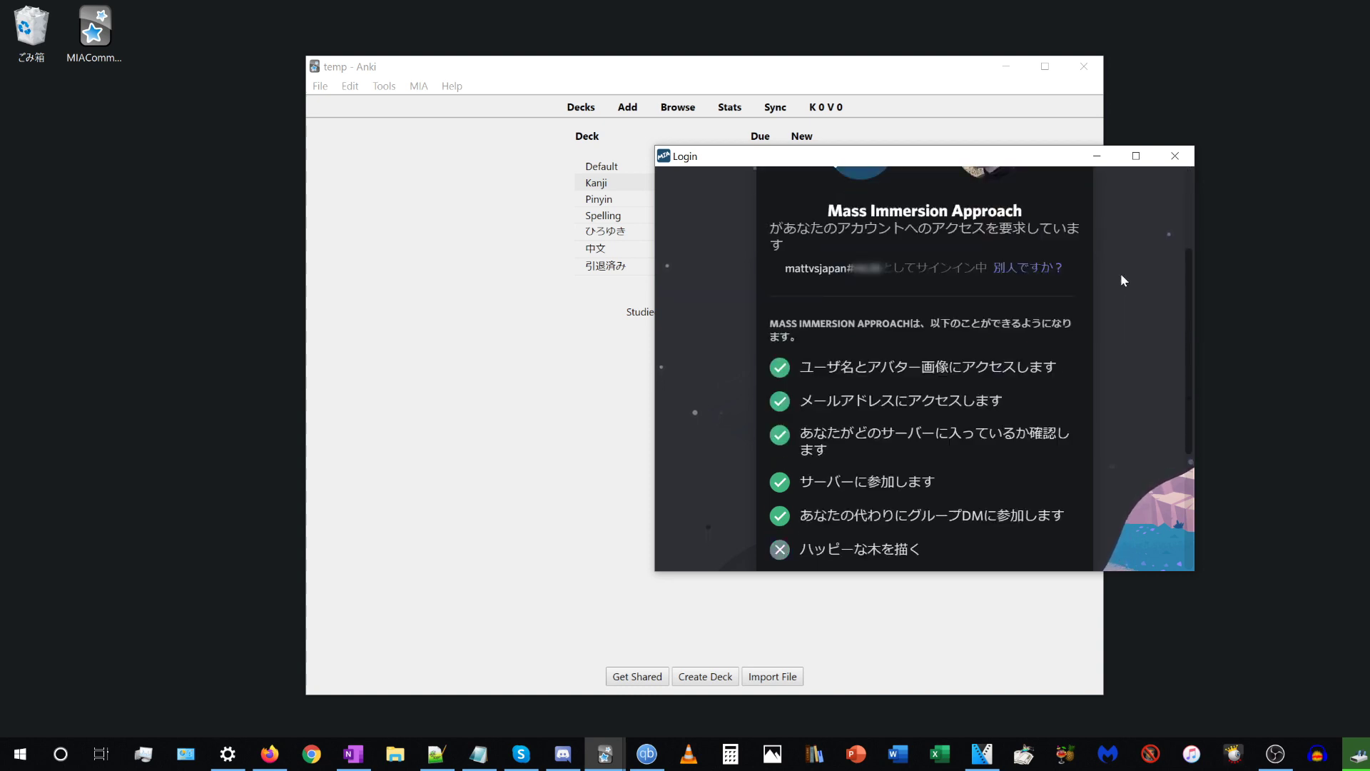
scroll(1122, 279, "down", 3)
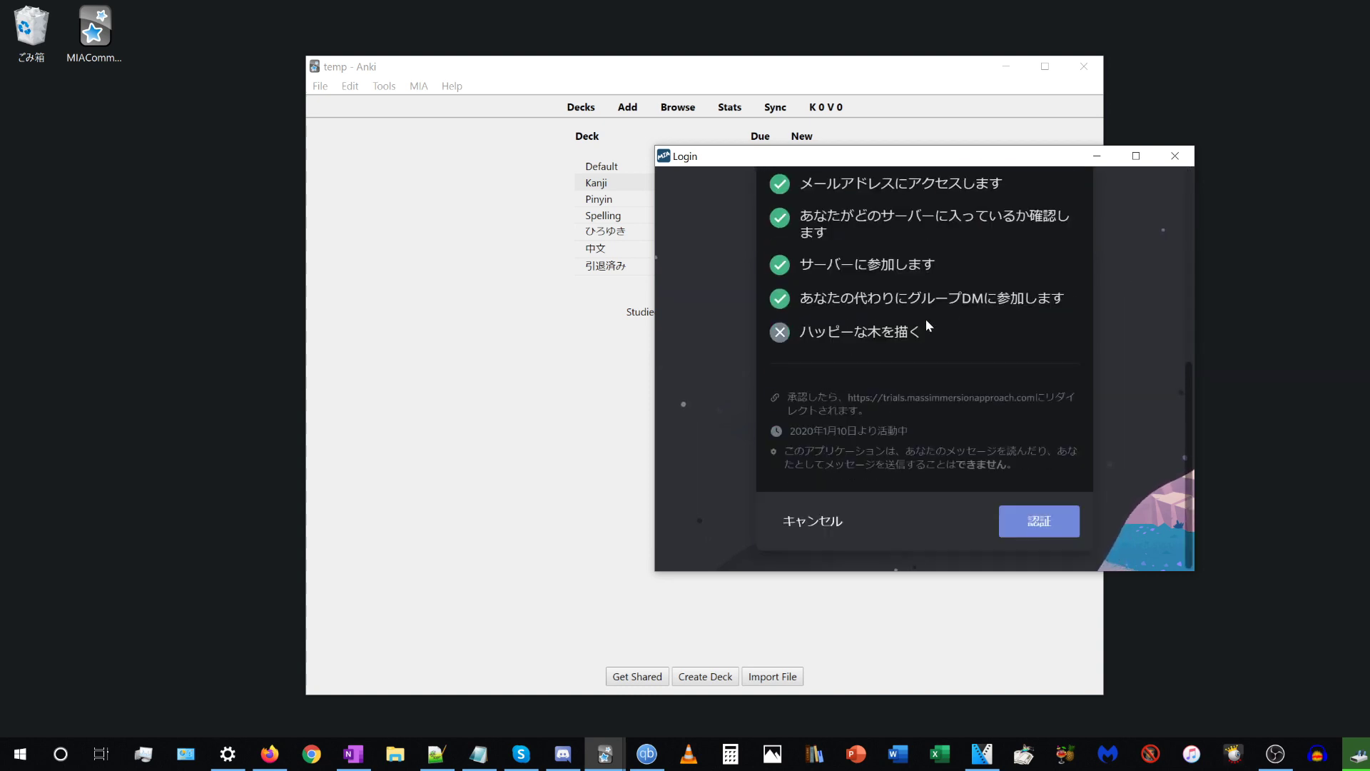
left_click(1036, 521)
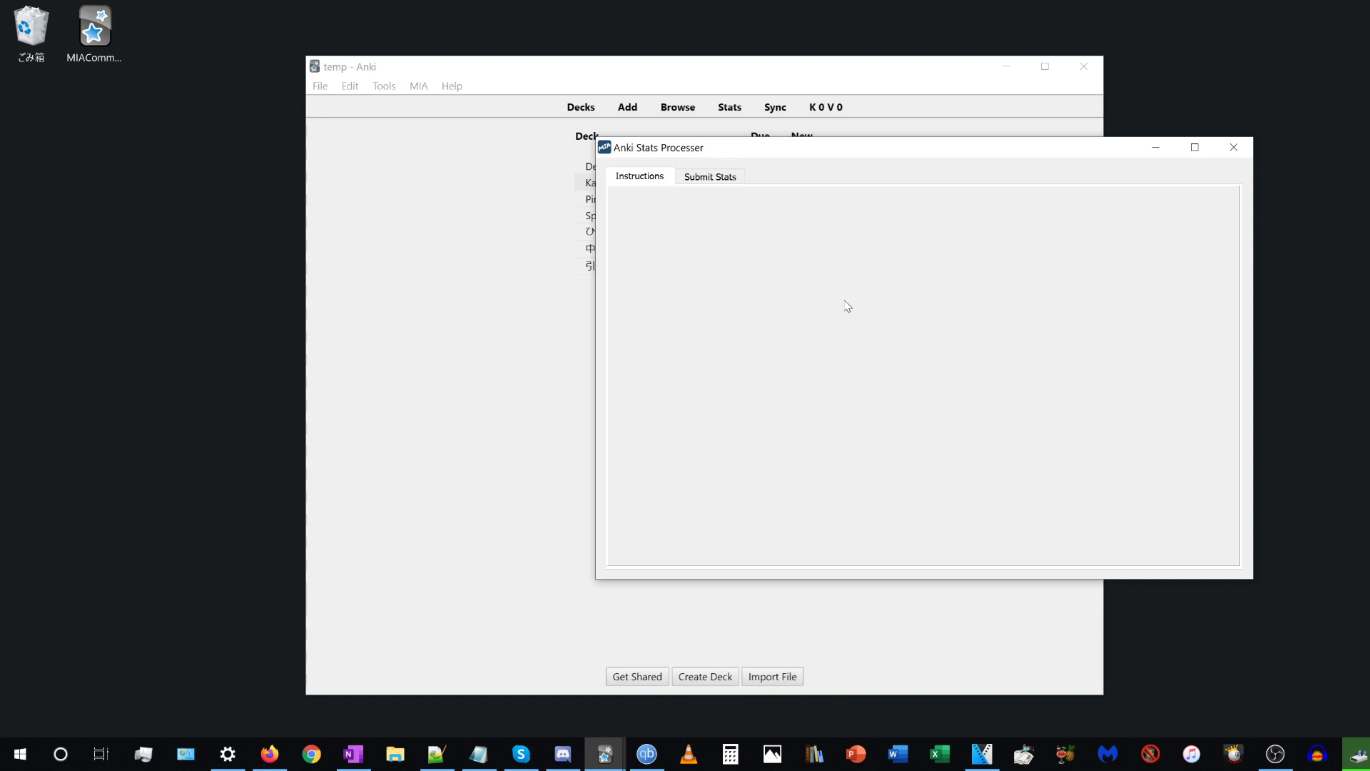
Step: Open the stats submission form, widen the Anki Stats Processer window, and look through the listed decks, note types and card types
left_click_drag(658, 151, 580, 151)
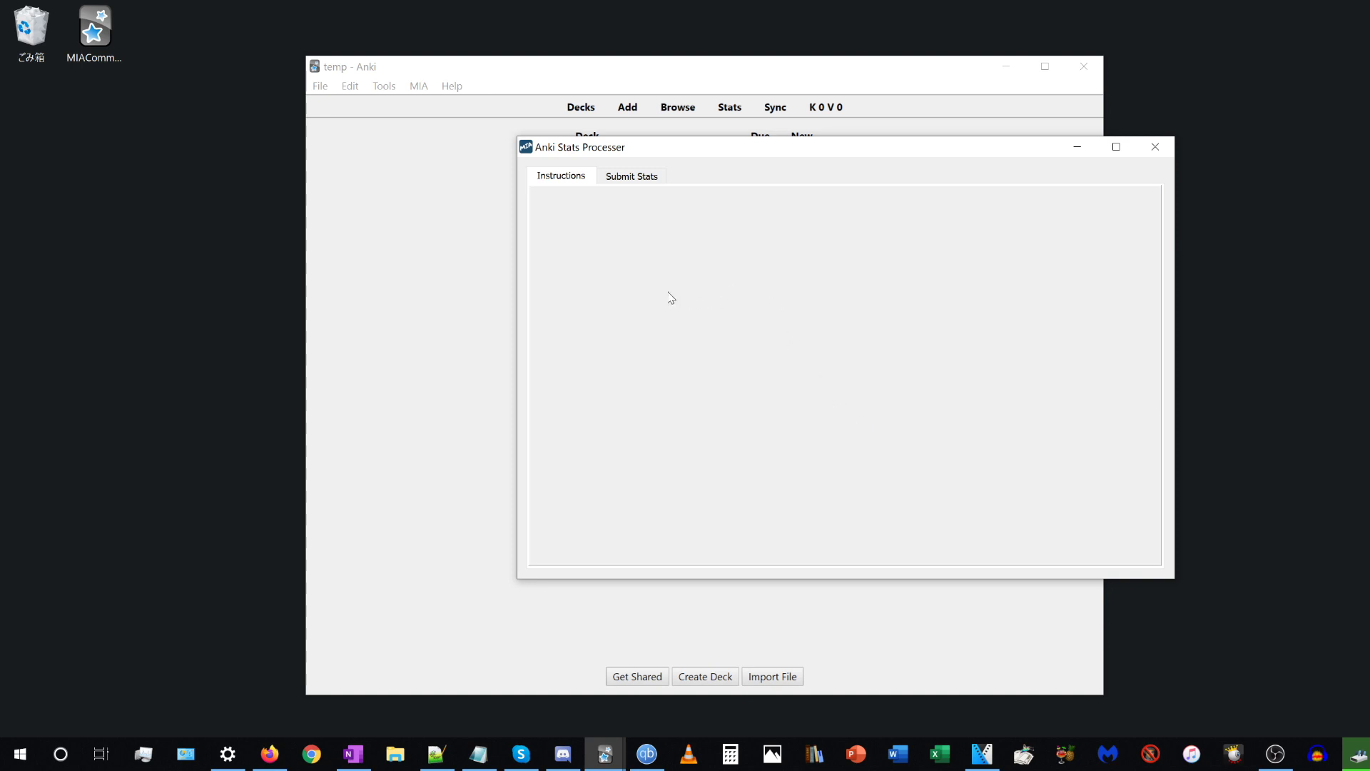
left_click(637, 178)
scroll(725, 465, "down", 3)
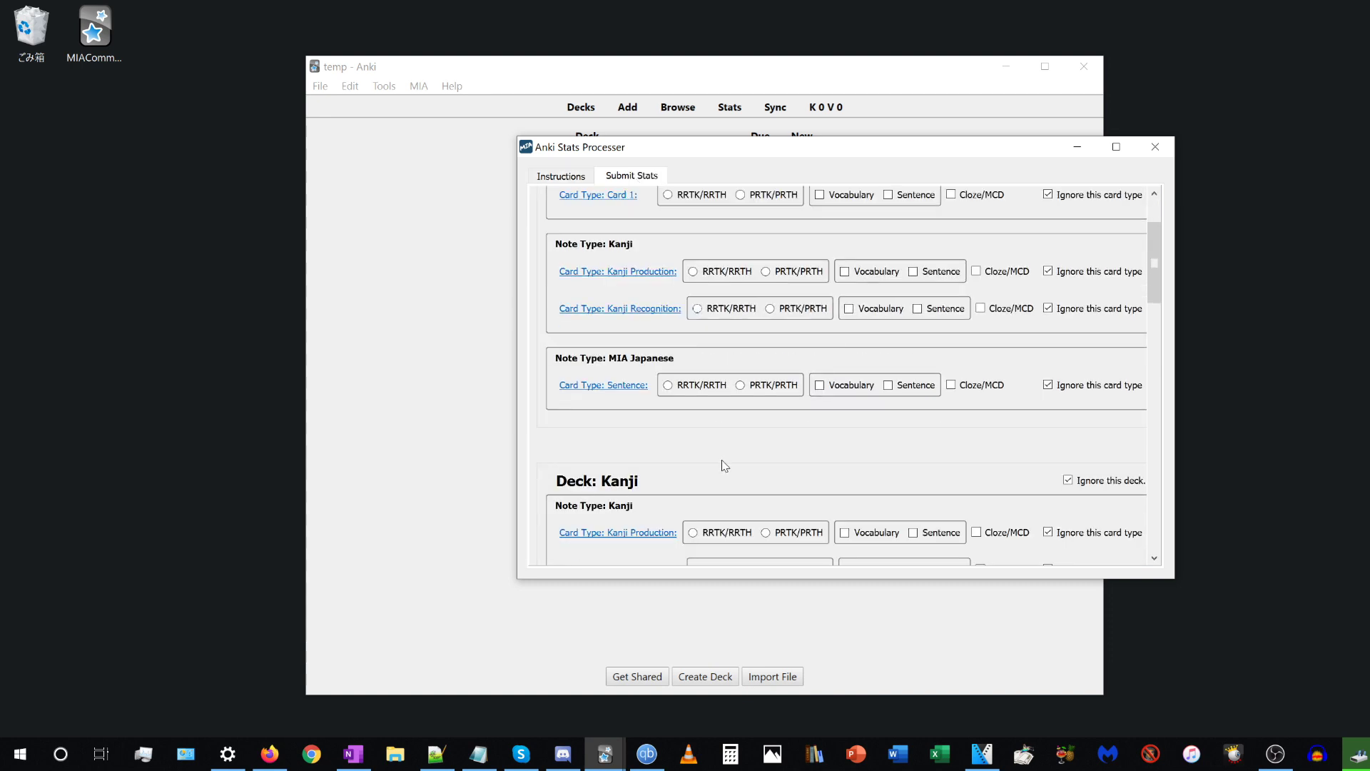
scroll(724, 465, "up", 3)
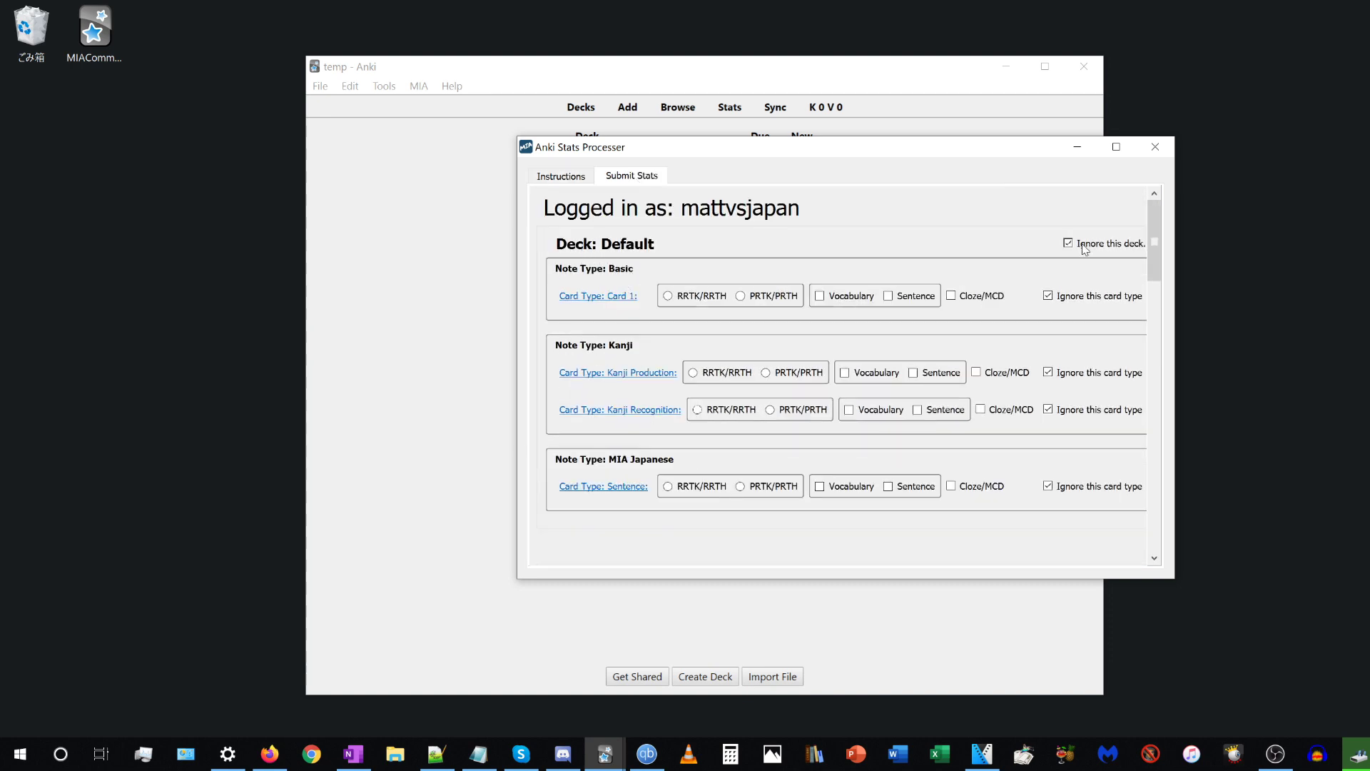
left_click_drag(517, 243, 321, 241)
scroll(455, 294, "down", 3)
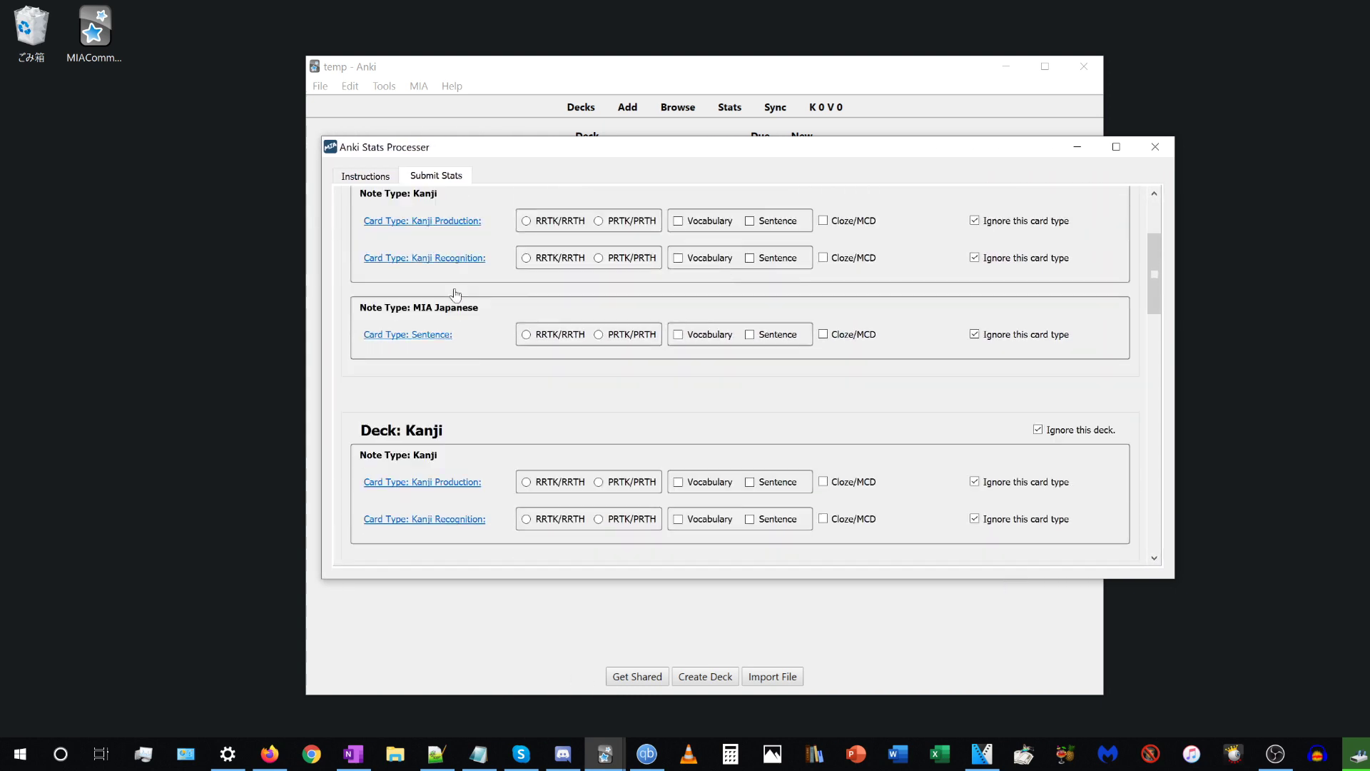
scroll(455, 294, "down", 6)
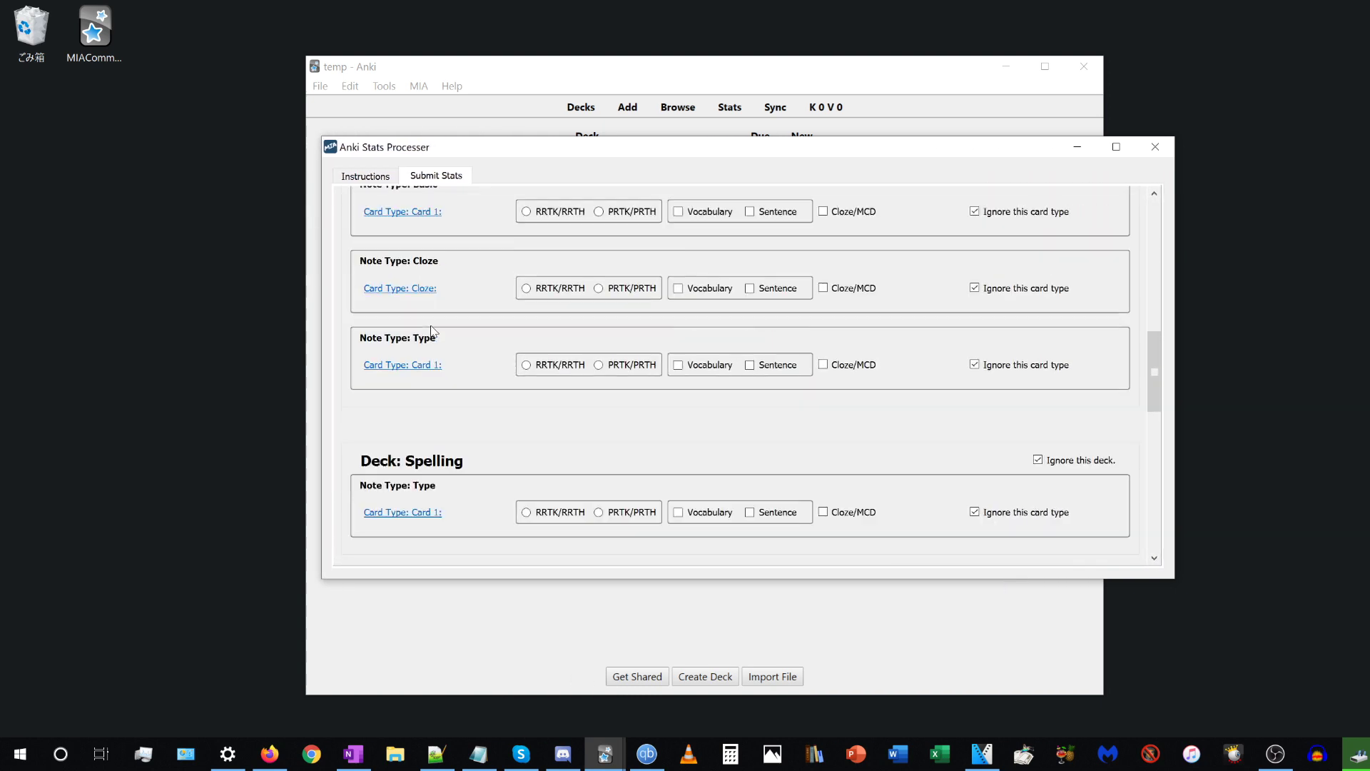
scroll(432, 332, "down", 2)
Step: Compare the decks in the submission form with Anki's main deck list, and return to the form's Default deck
left_click_drag(596, 147, 608, 354)
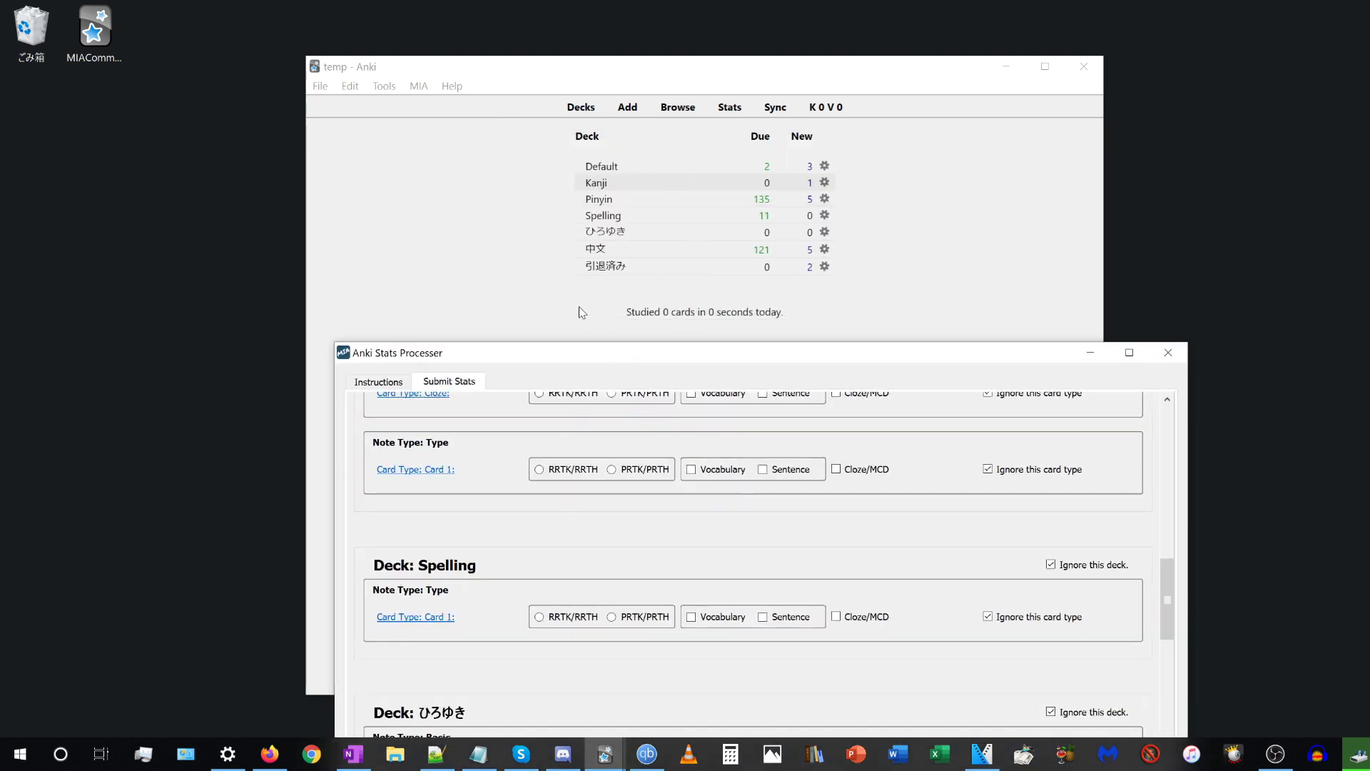
left_click(334, 56)
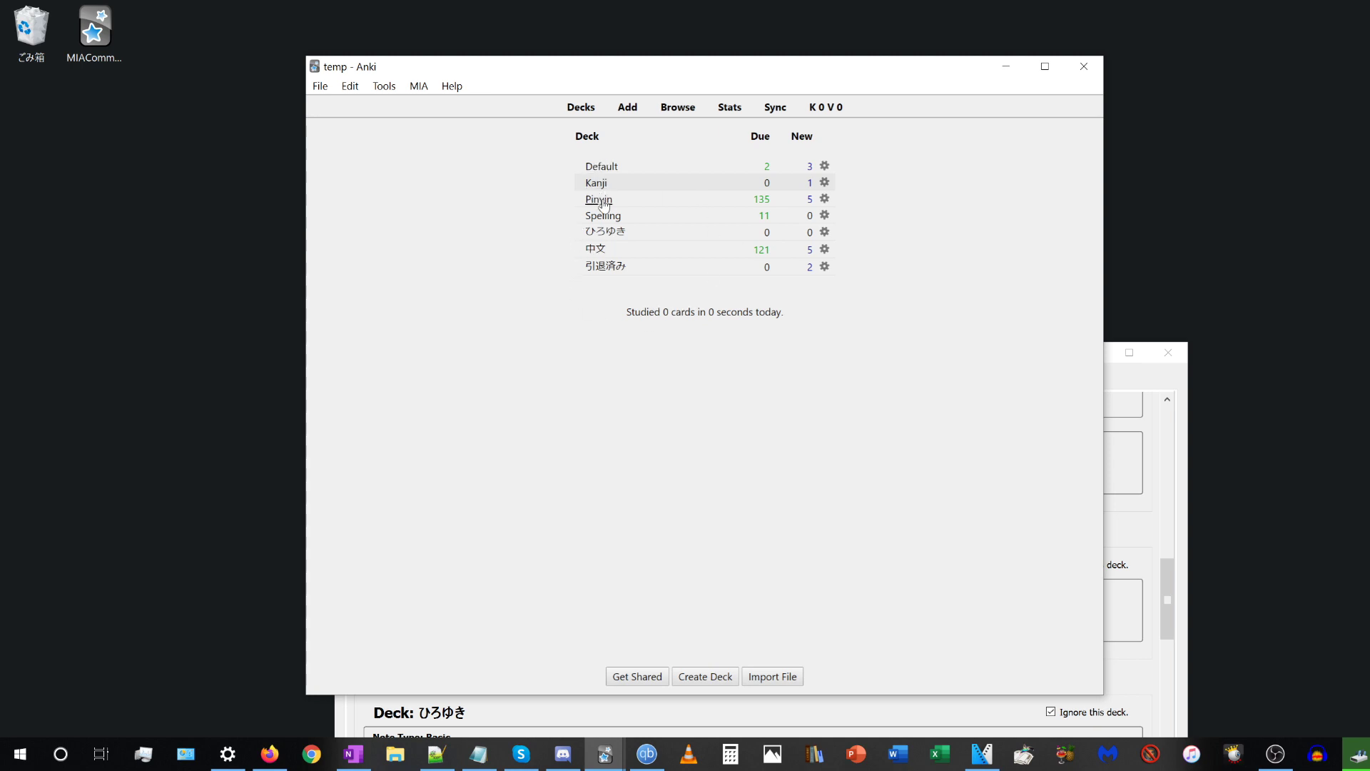
left_click(1165, 367)
left_click_drag(935, 357, 927, 196)
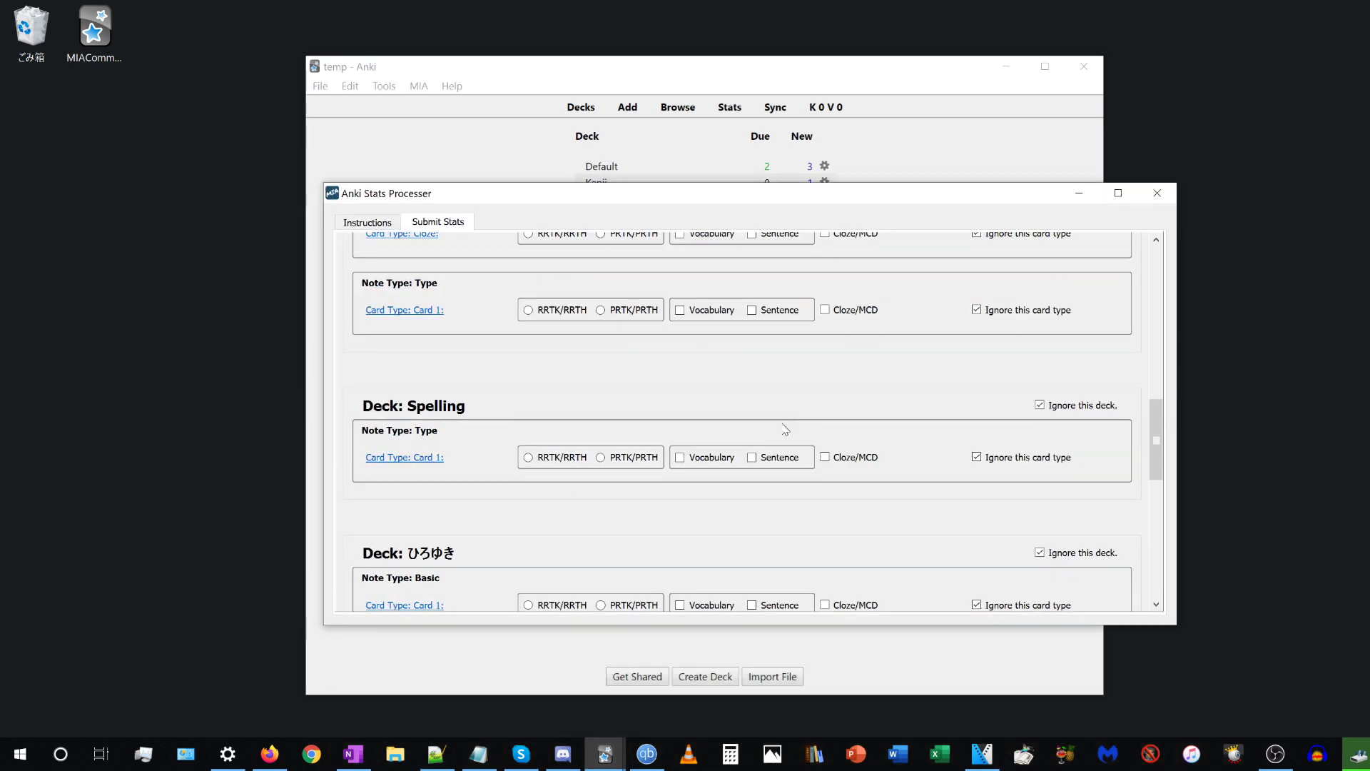
scroll(652, 418, "up", 5)
scroll(652, 418, "up", 3)
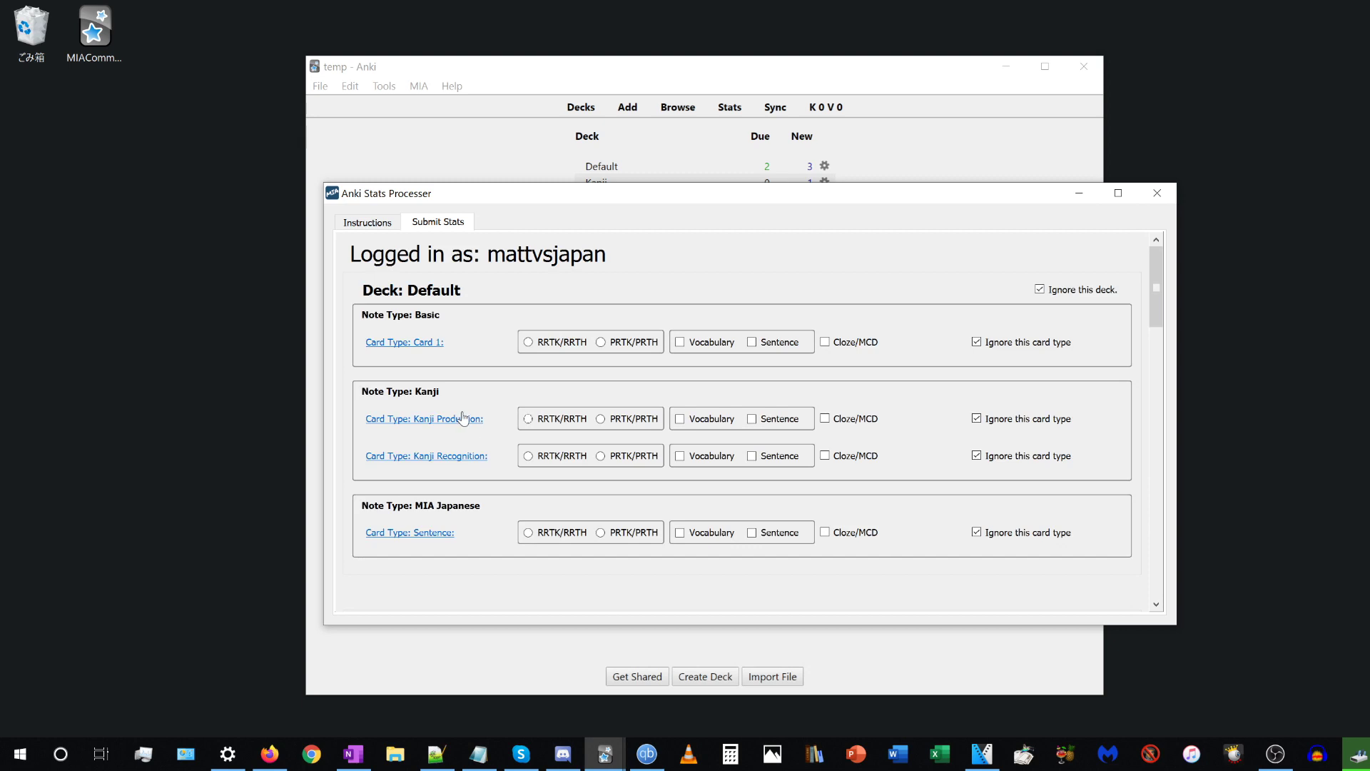
Step: Inspect the cards behind the Default deck's Basic Card 1 type, check their Front and Back fields, and close the browser
left_click(401, 344)
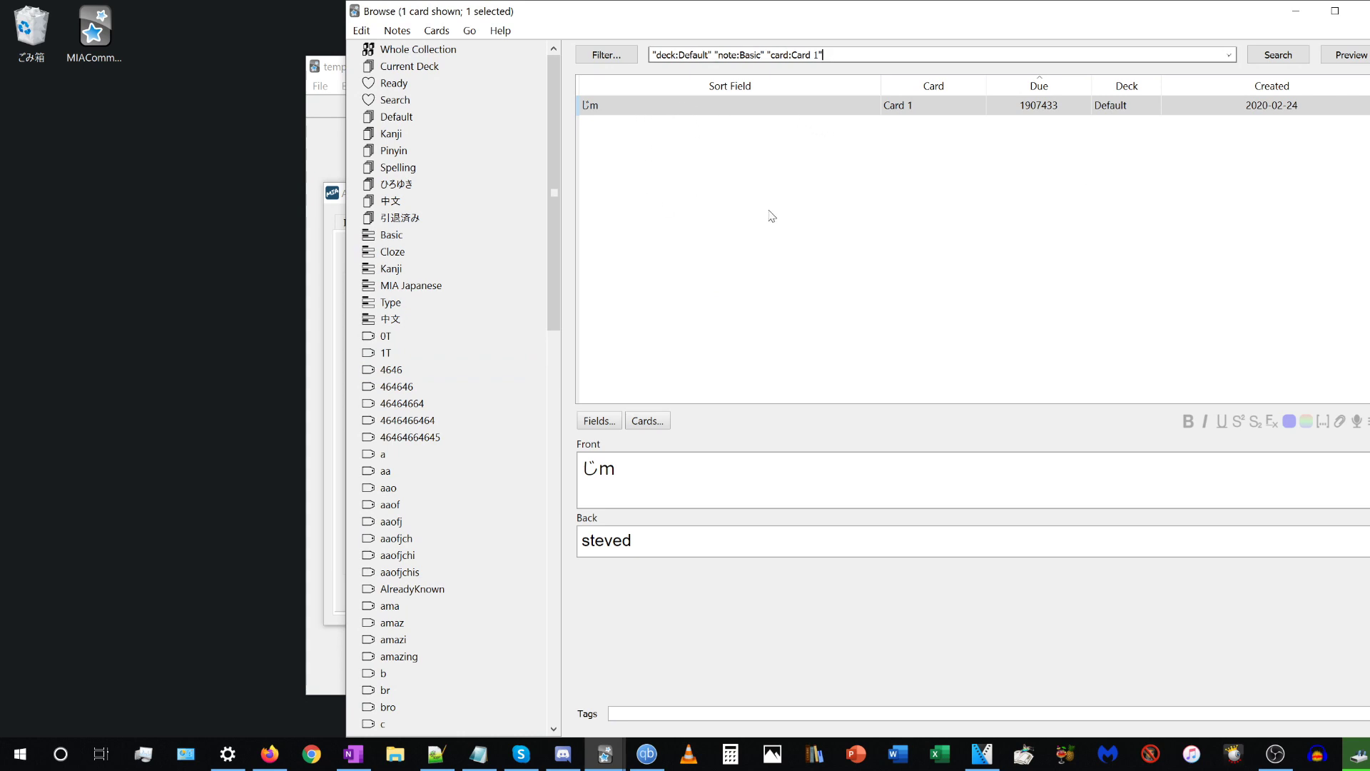
left_click(621, 489)
left_click(634, 541)
left_click(628, 491)
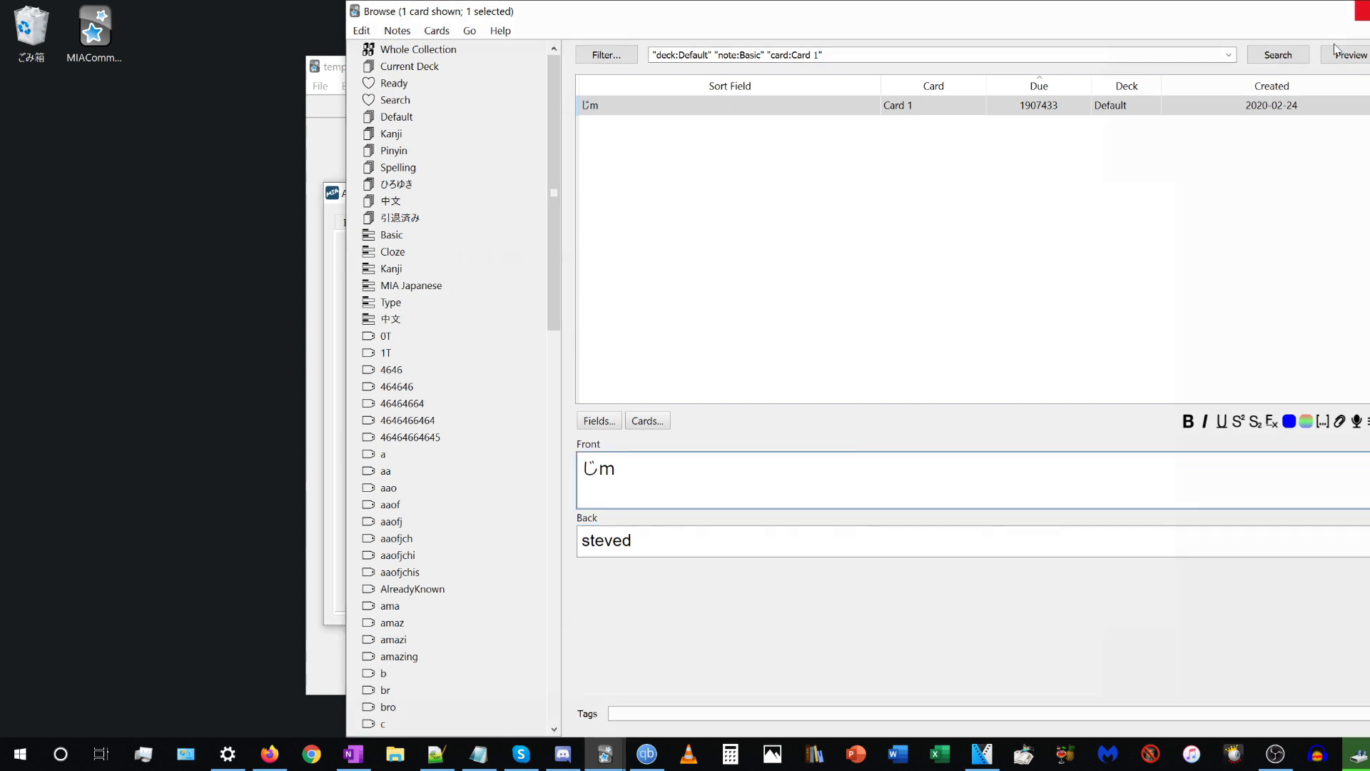
left_click(1360, 10)
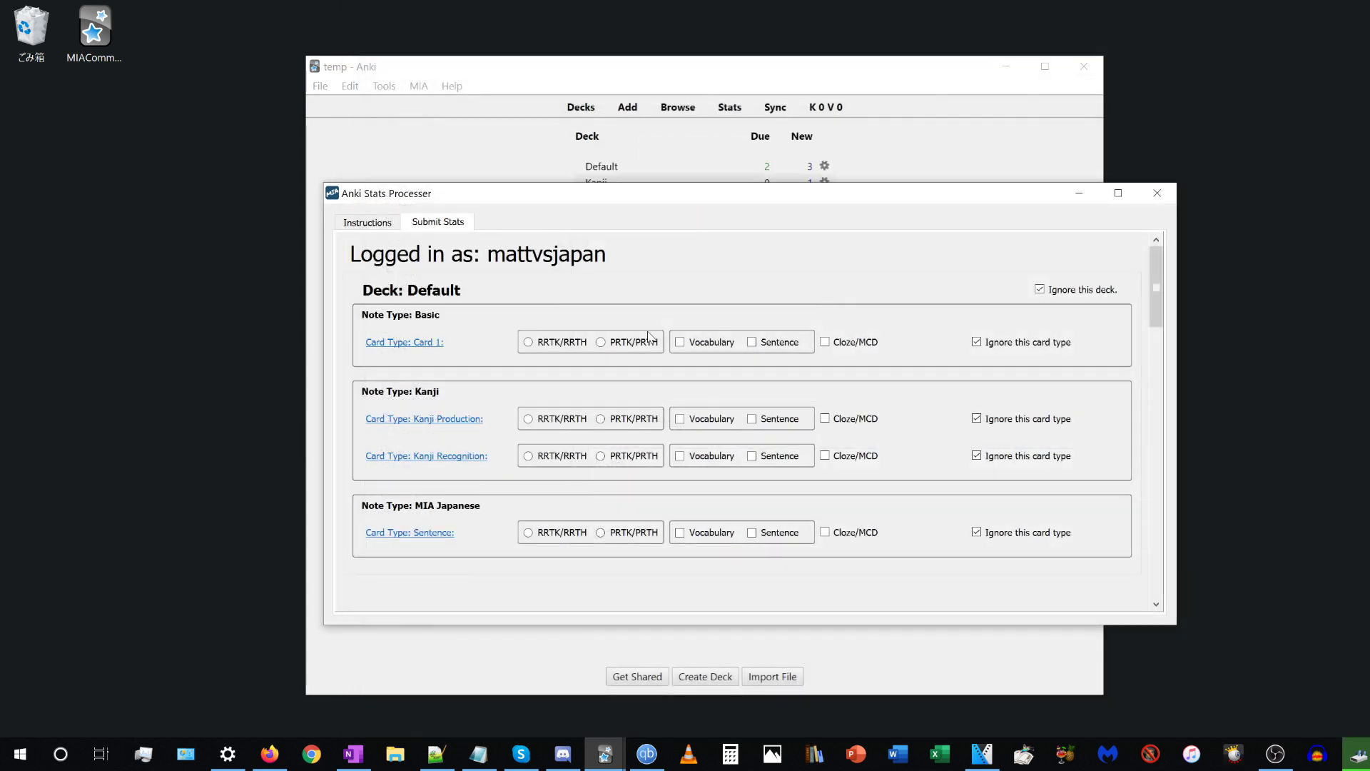
Step: Try the RRTK/RRTH and PRTK/PRTH categories on the Default deck's Basic Card 1 type
left_click(708, 348)
scroll(771, 400, "down", 1)
scroll(666, 468, "up", 1)
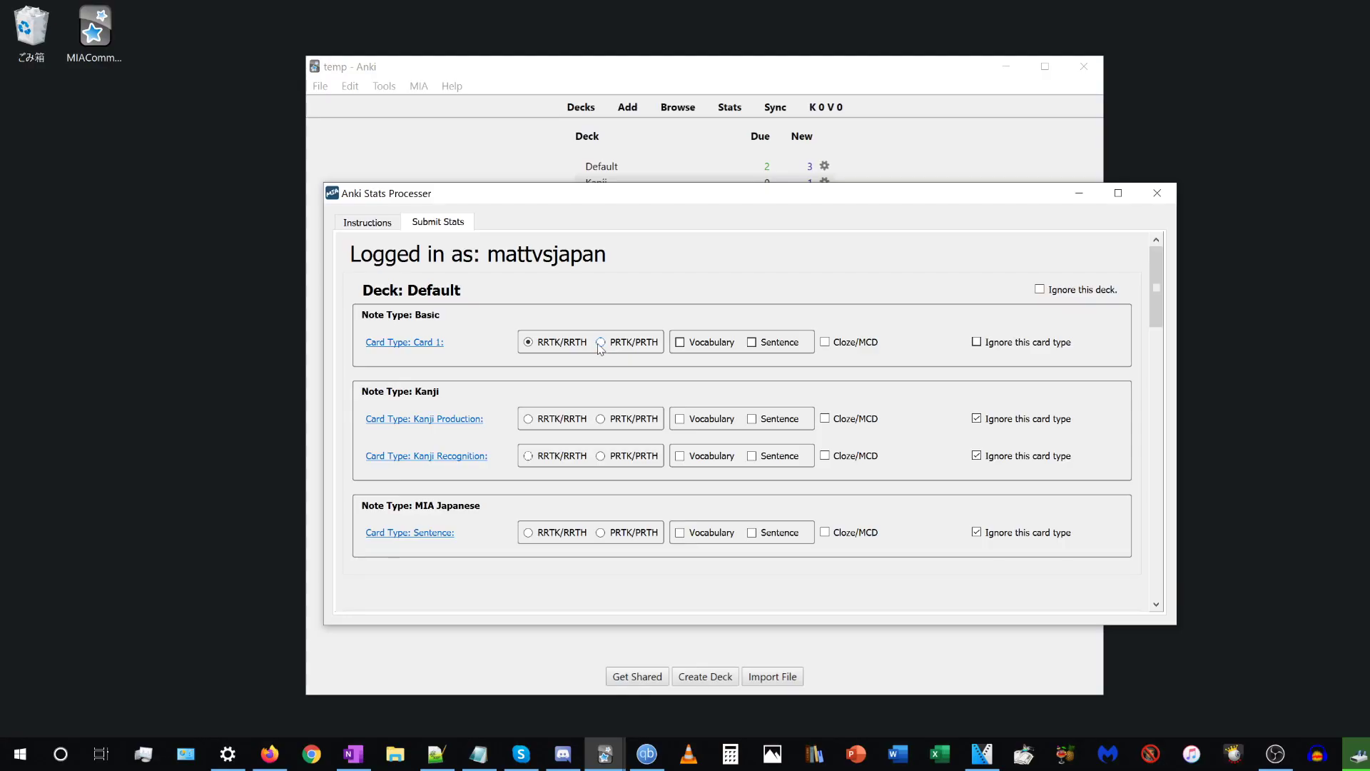
left_click(609, 344)
left_click(607, 346)
left_click(598, 347)
Step: Classify the Default deck's Basic Card 1 type as both Vocabulary and Sentence
left_click(708, 349)
left_click(780, 350)
left_click(720, 358)
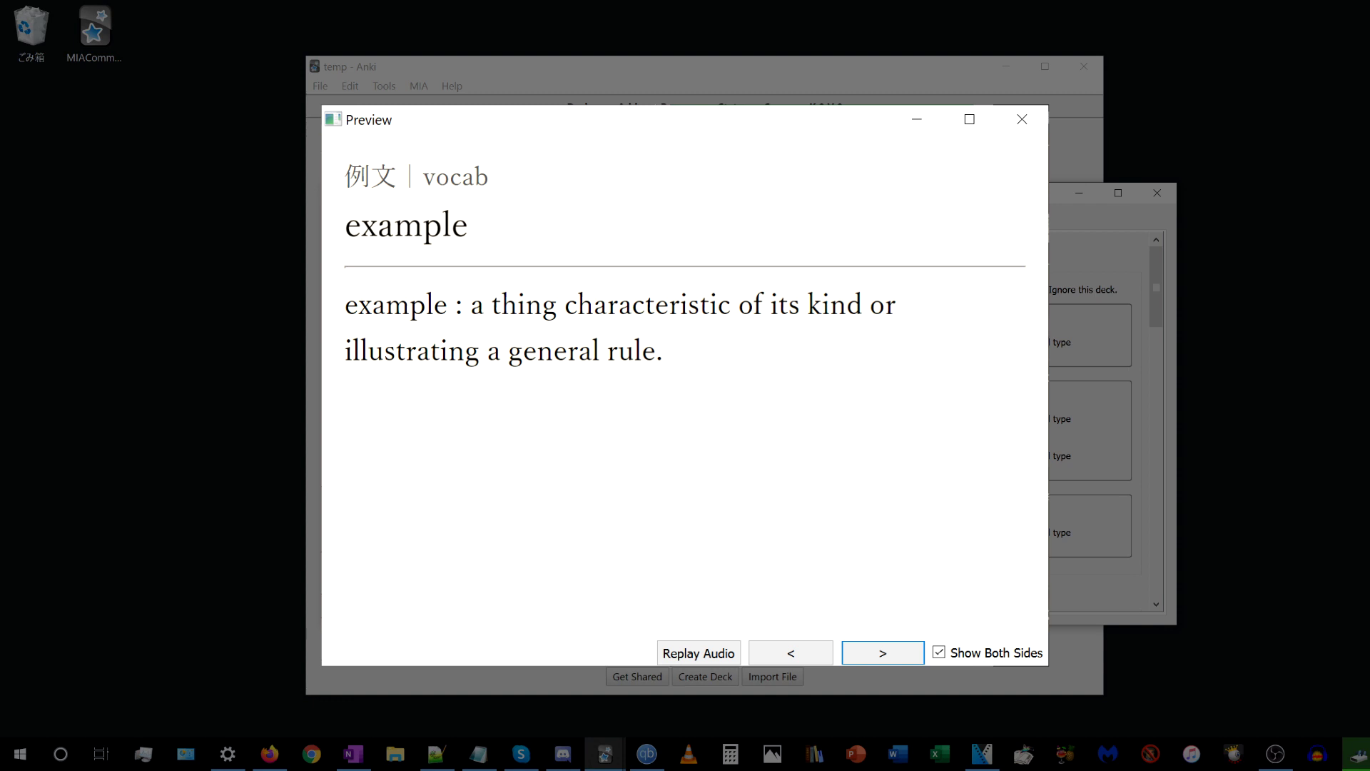
Step: Flip through the previews of the example vocab and sentence cards, and close the preview
key("Right")
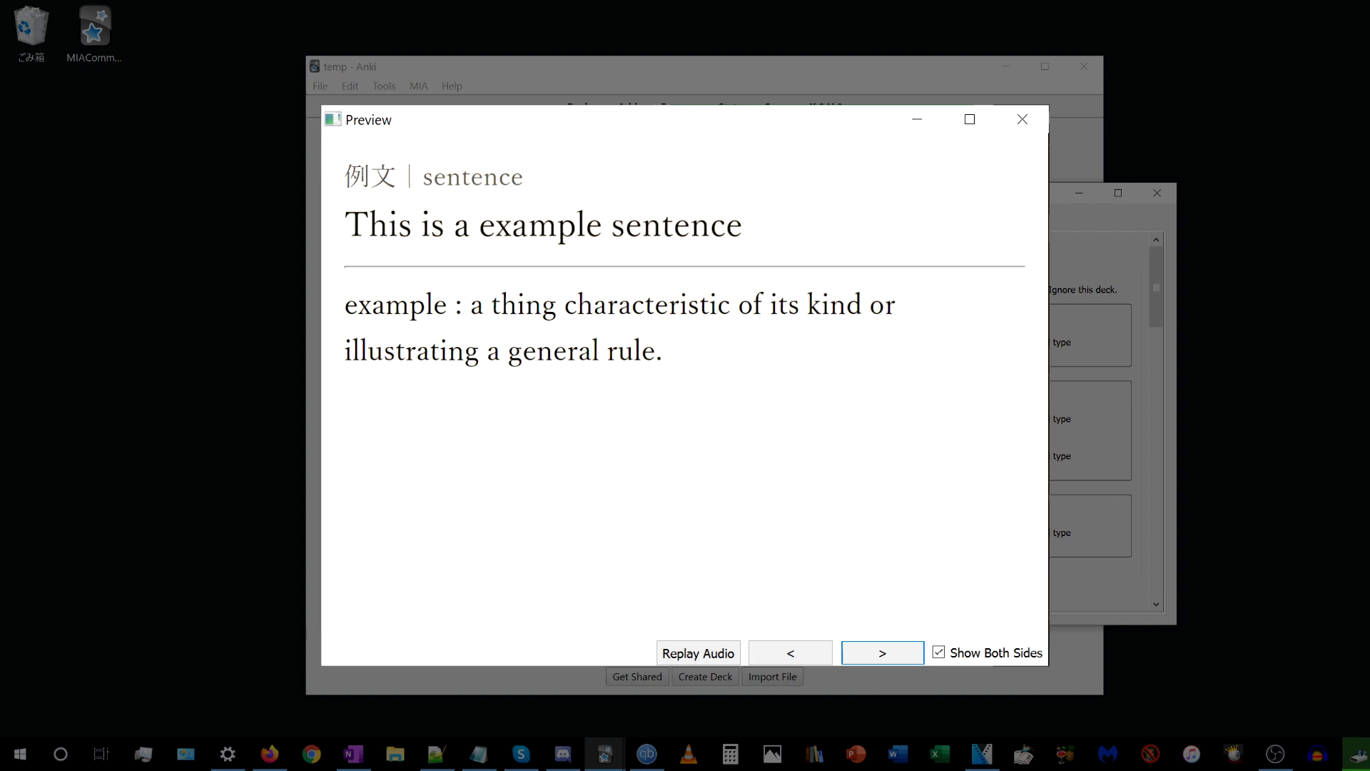
key("Left")
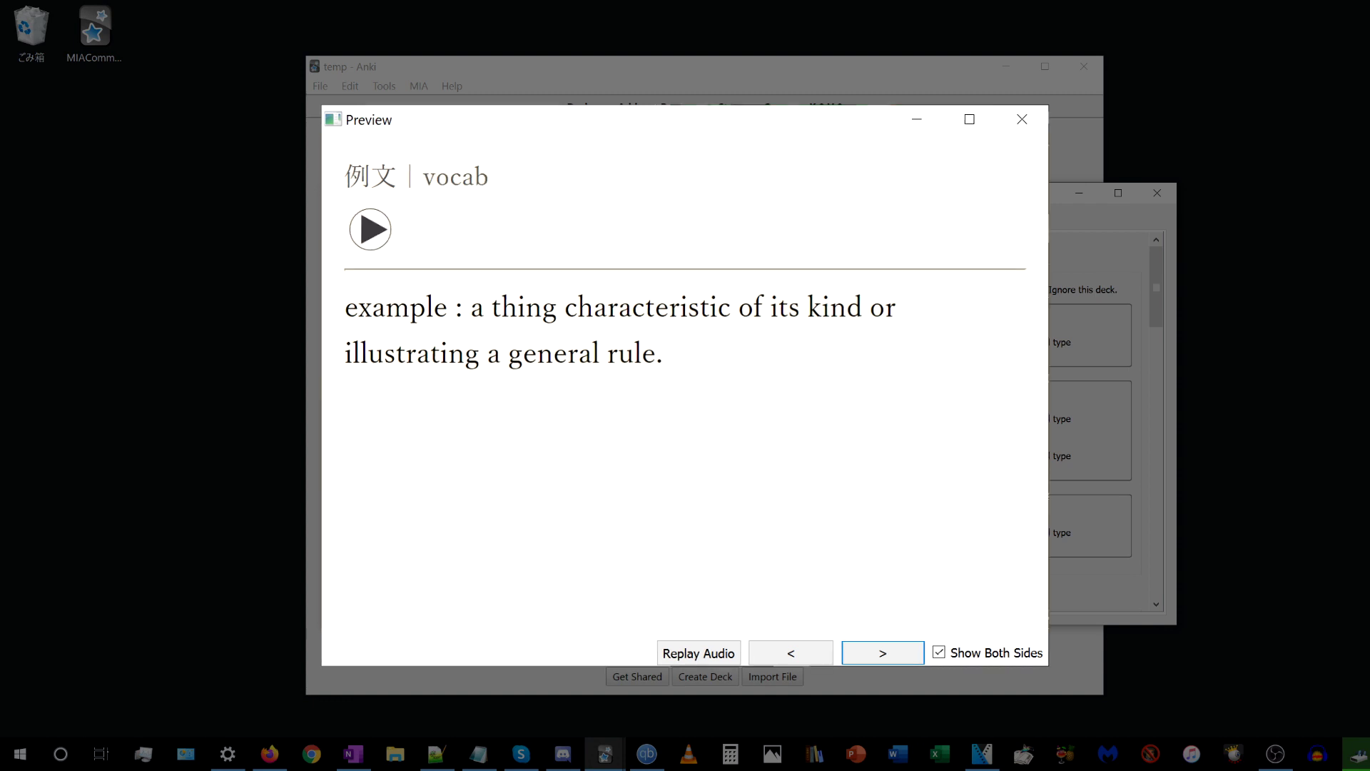
key("Right")
key("Escape")
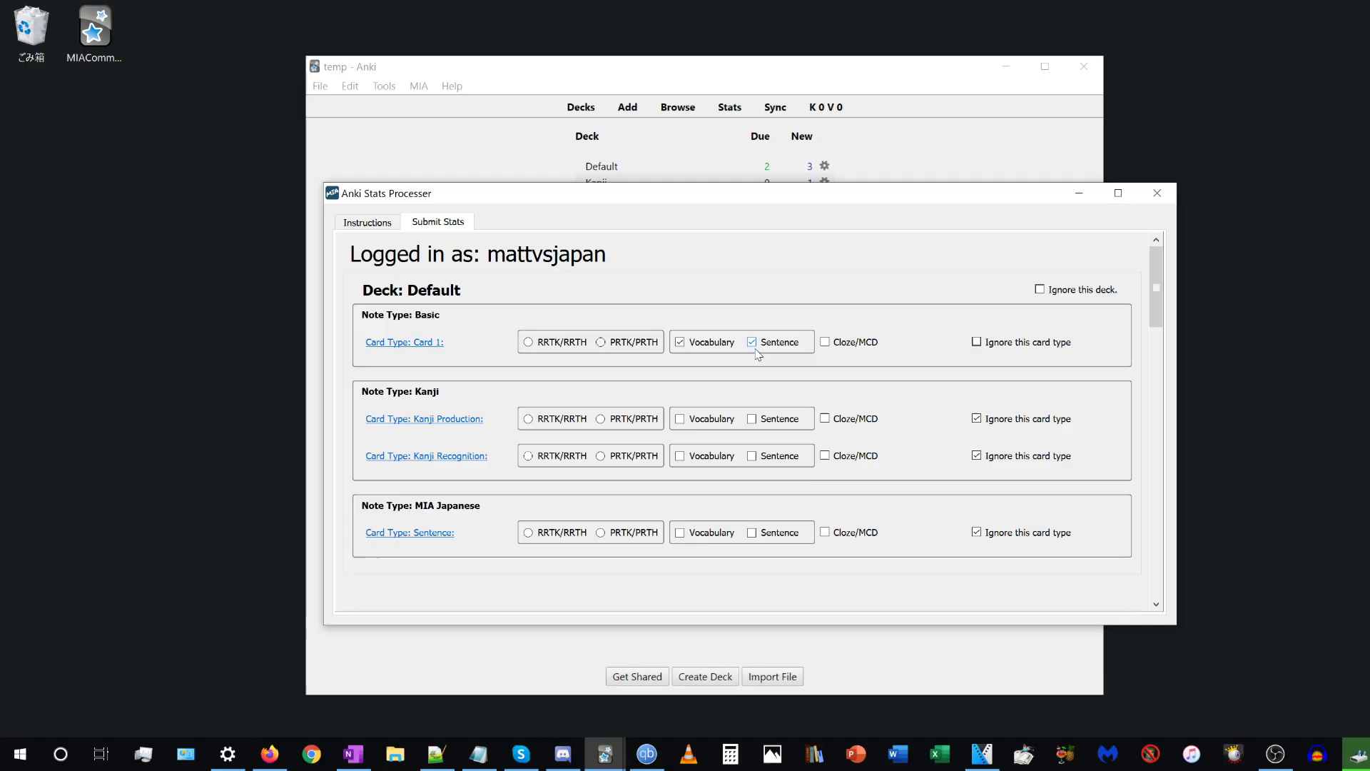
Step: Switch the Default deck's Basic Card 1 type to Cloze/MCD and view the example cloze card
left_click(752, 341)
left_click(768, 348)
left_click(751, 342)
left_click(826, 344)
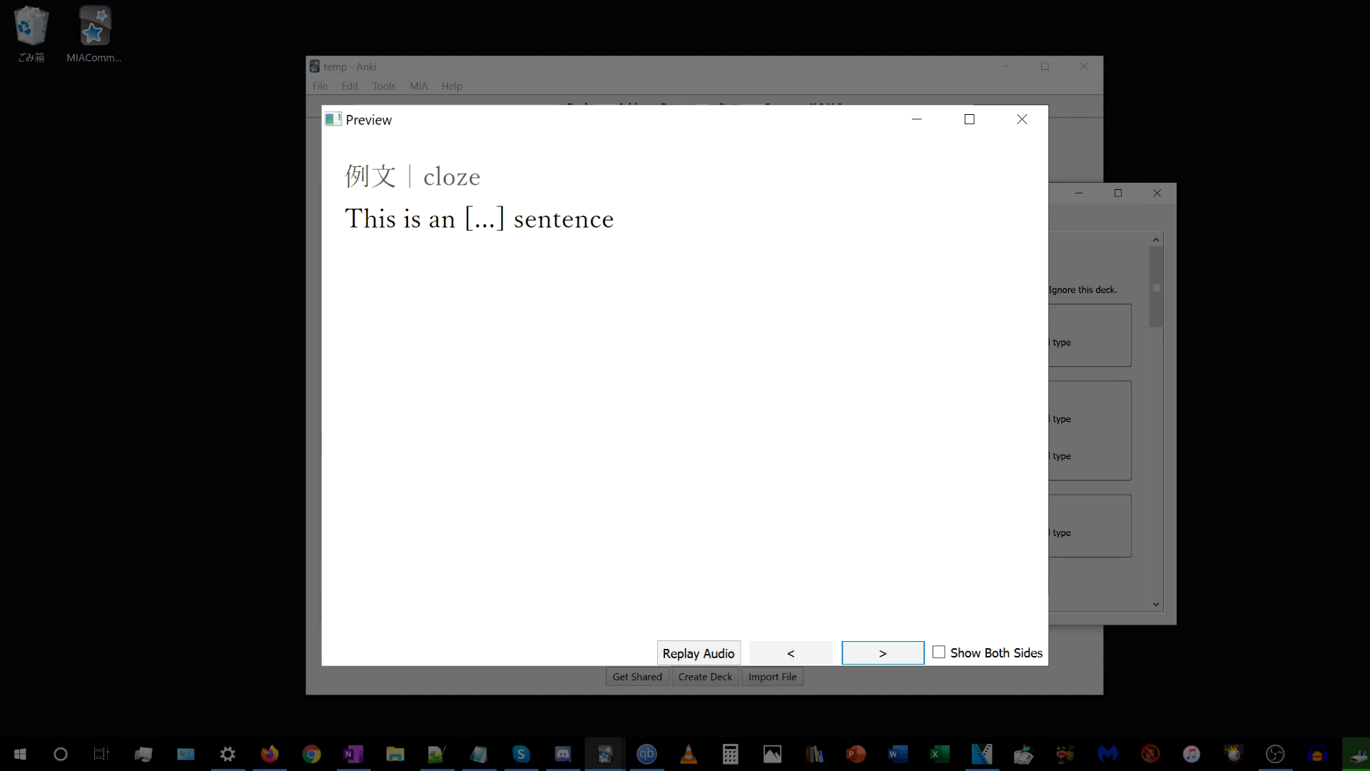
key("Right")
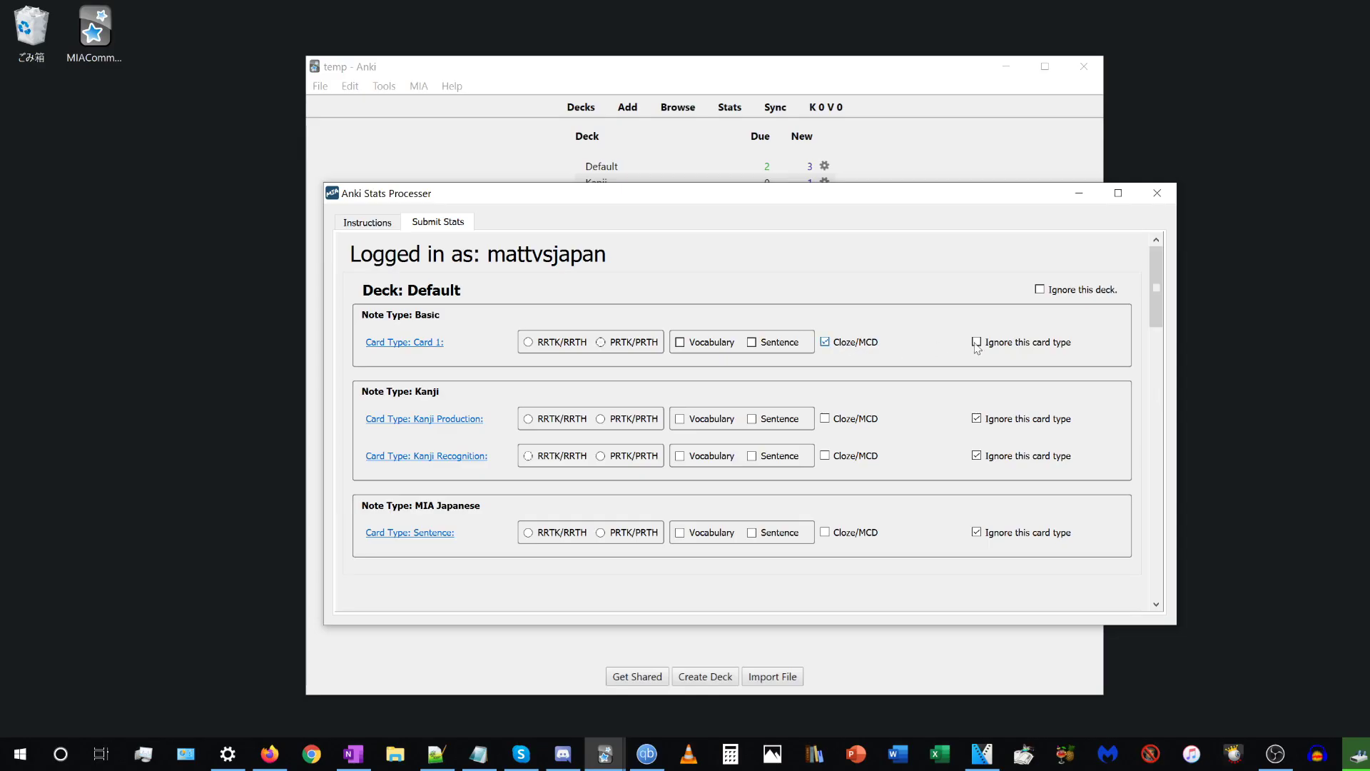
Step: Set the Default deck's Basic Card 1 type back to ignored and check the deck's ignore settings
left_click(976, 342)
scroll(511, 439, "down", 5)
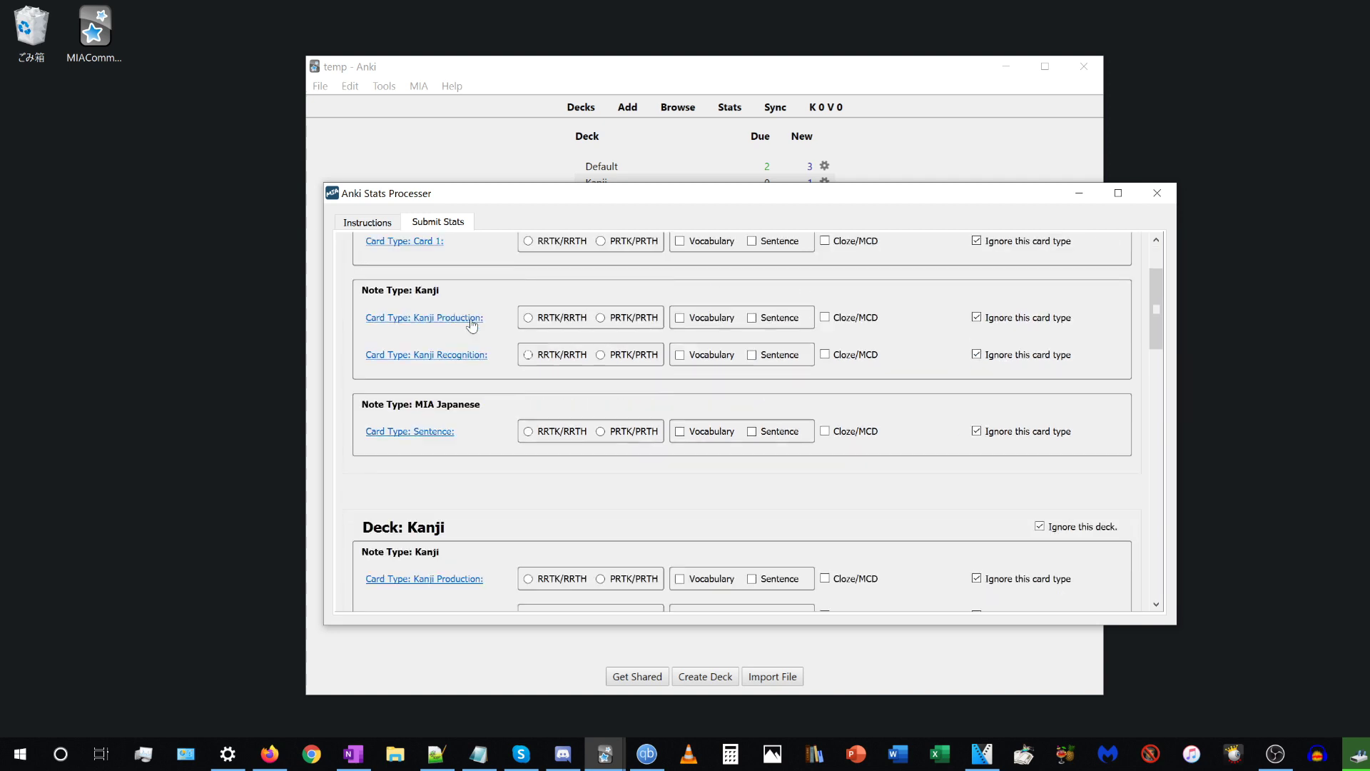
scroll(511, 438, "up", 2)
scroll(511, 438, "up", 3)
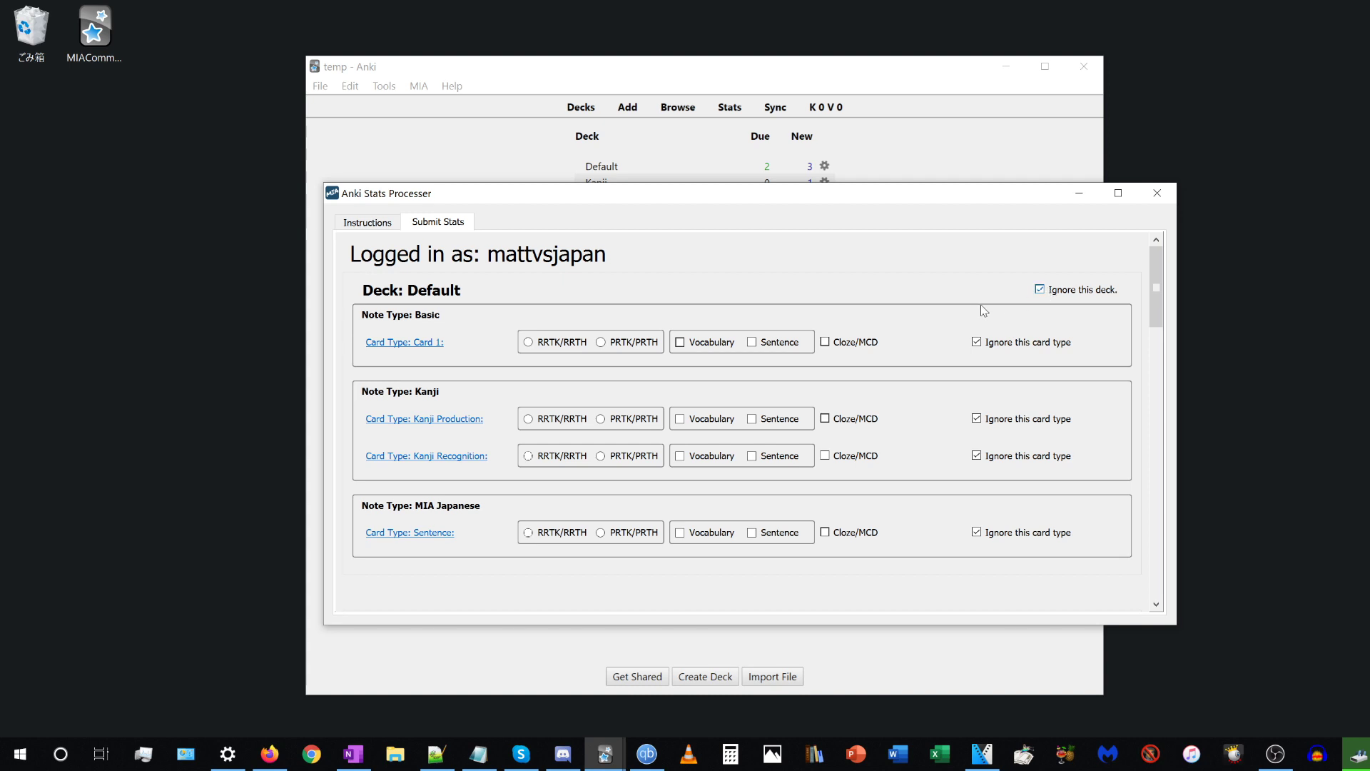
Step: Compare the Kanji Production and Kanji Recognition card types listed under the Default and Kanji decks
scroll(964, 386, "down", 3)
scroll(820, 417, "up", 2)
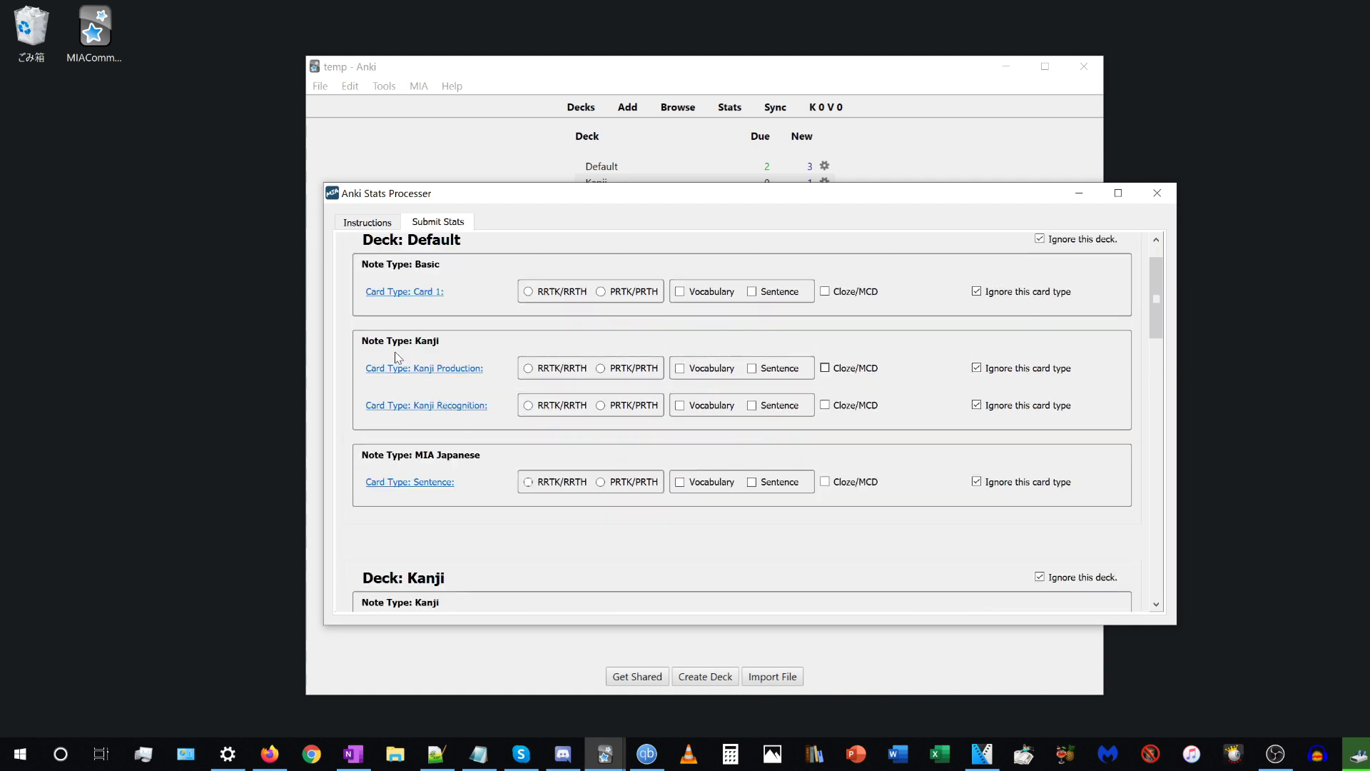
scroll(391, 350, "down", 3)
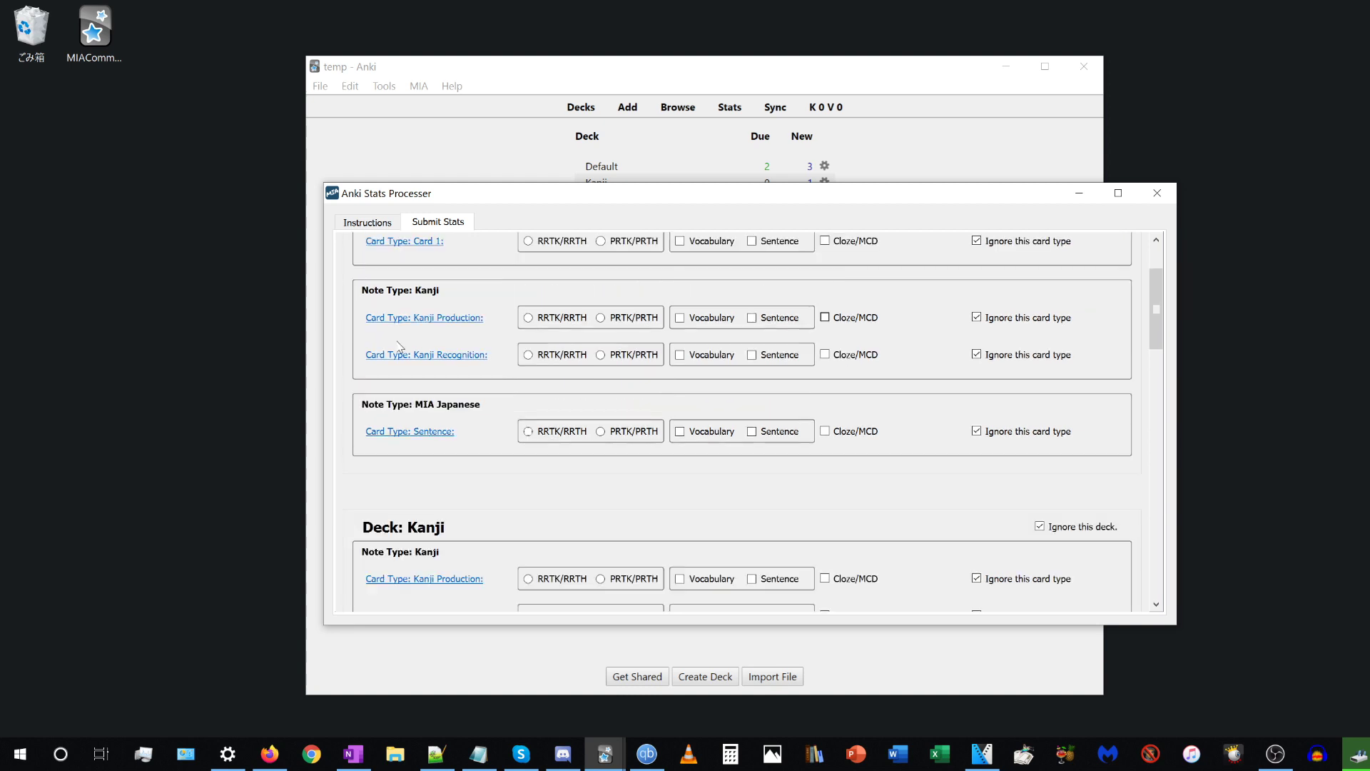
scroll(443, 482, "down", 4)
scroll(442, 500, "up", 8)
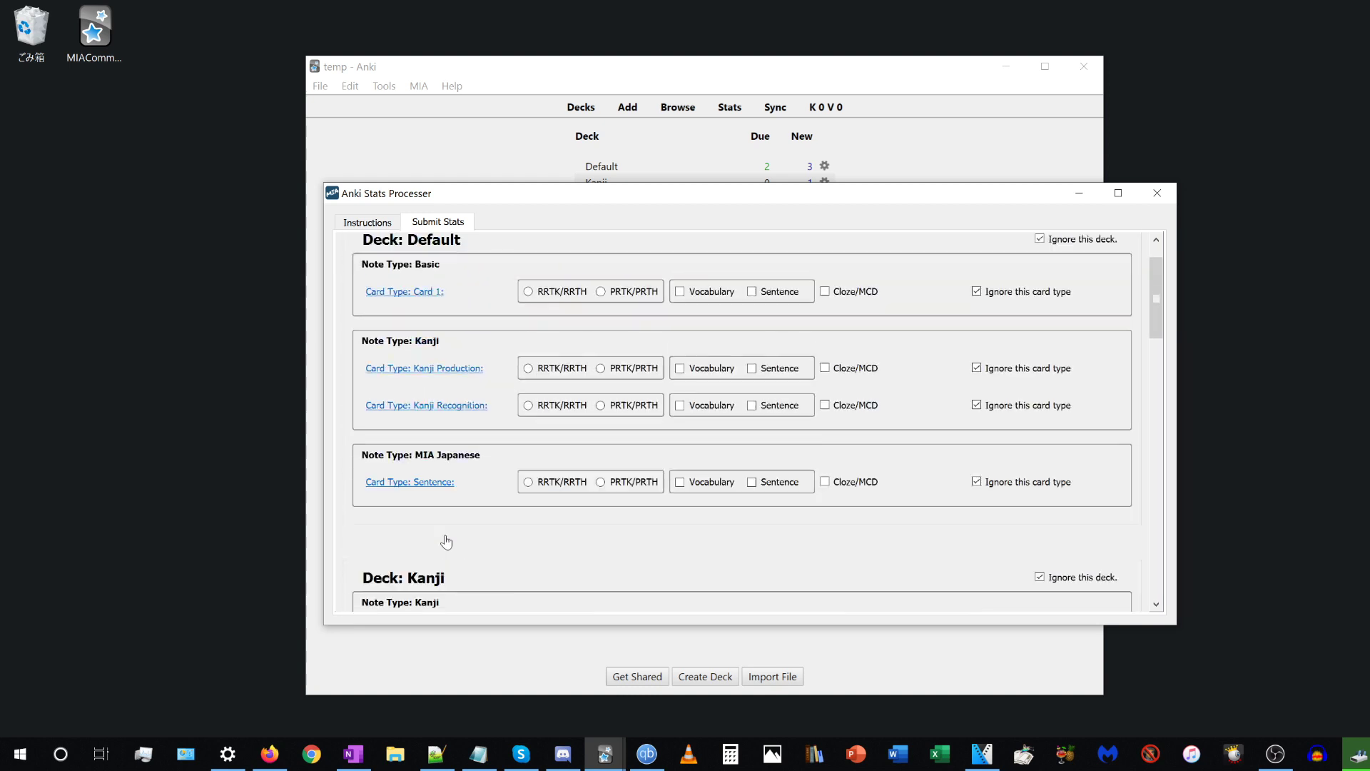
scroll(440, 439, "down", 3)
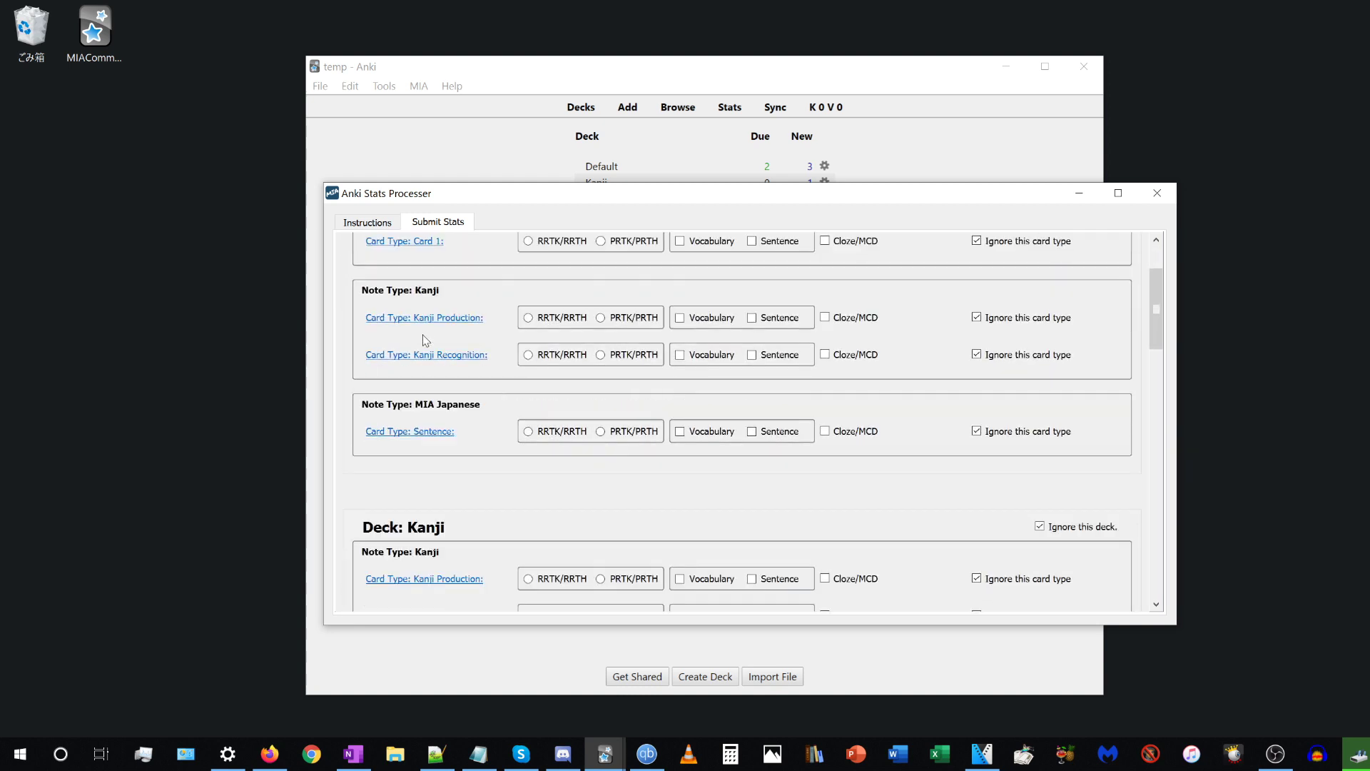
scroll(428, 499, "up", 2)
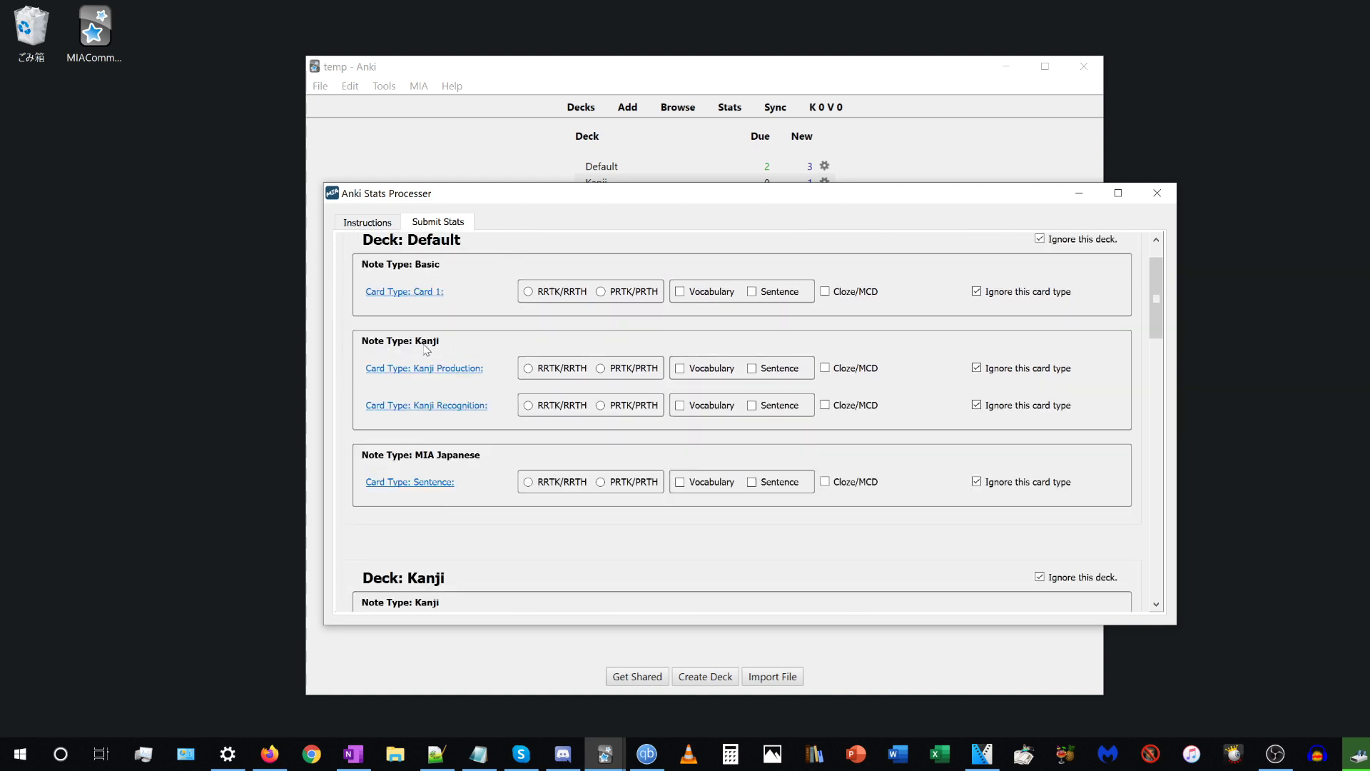
scroll(428, 428, "down", 2)
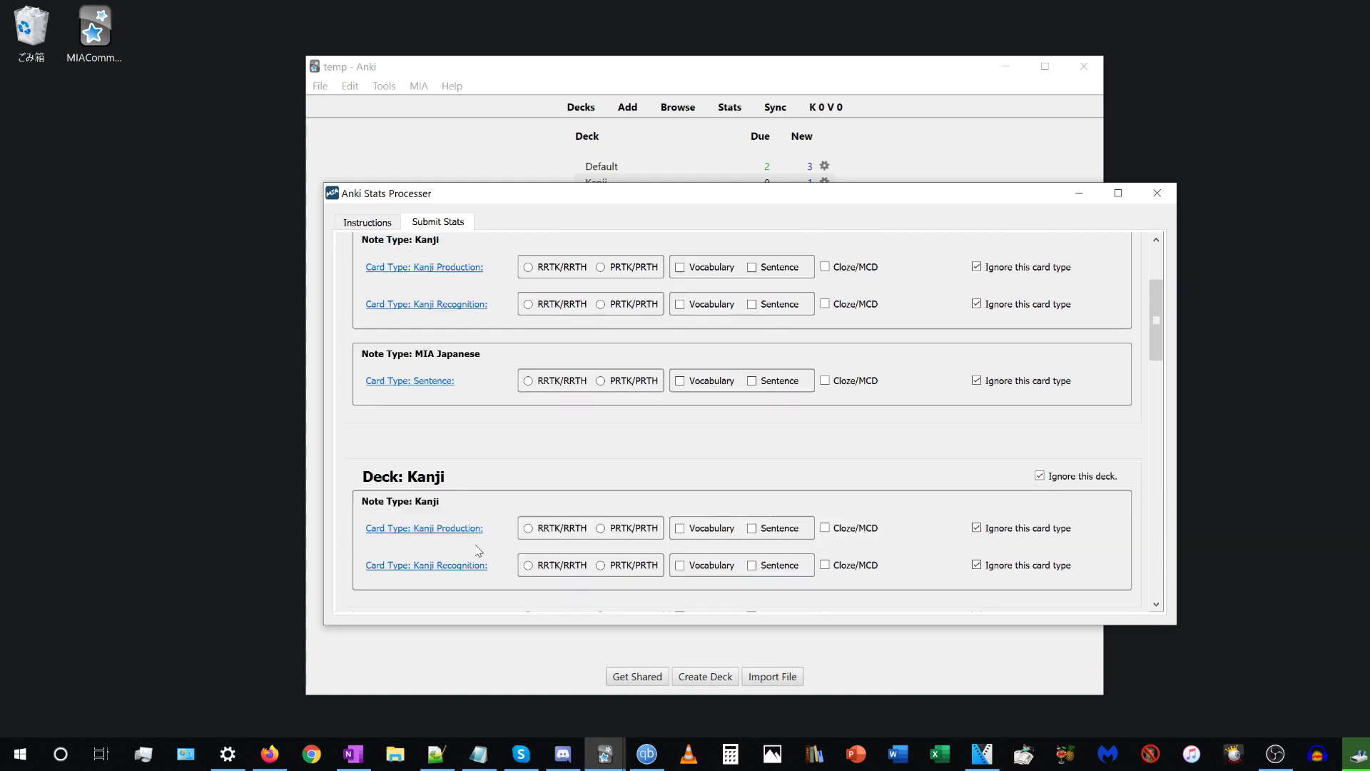
scroll(471, 532, "down", 3)
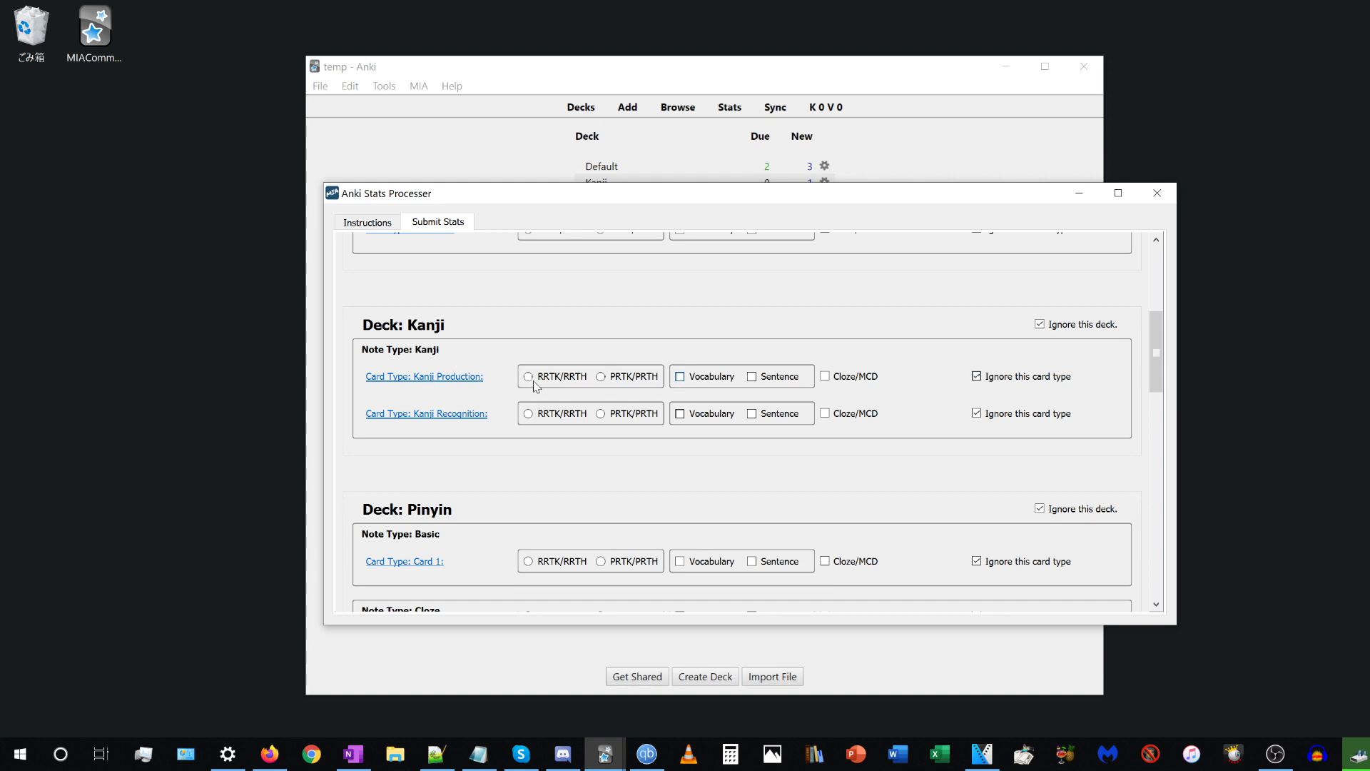
scroll(533, 380, "up", 1)
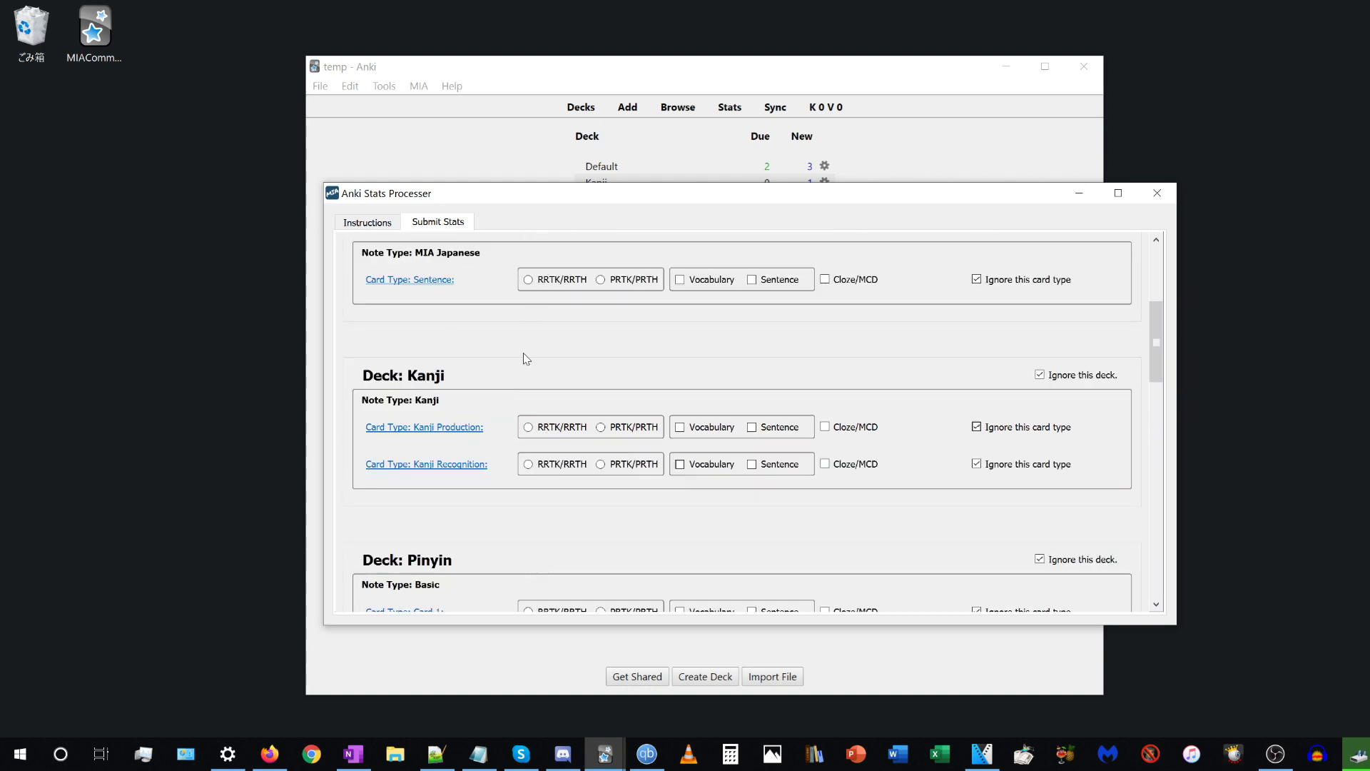
scroll(500, 392, "up", 3)
scroll(607, 427, "down", 4)
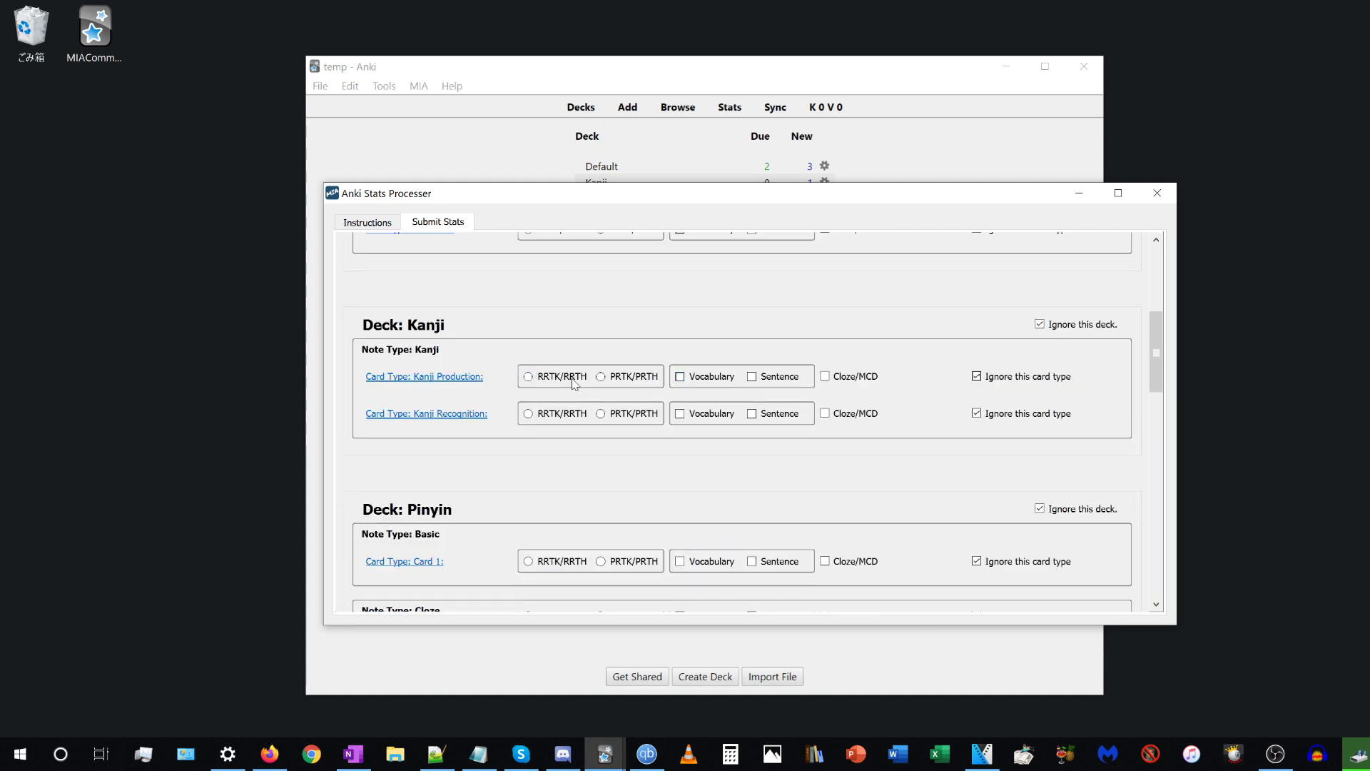
scroll(471, 349, "down", 4)
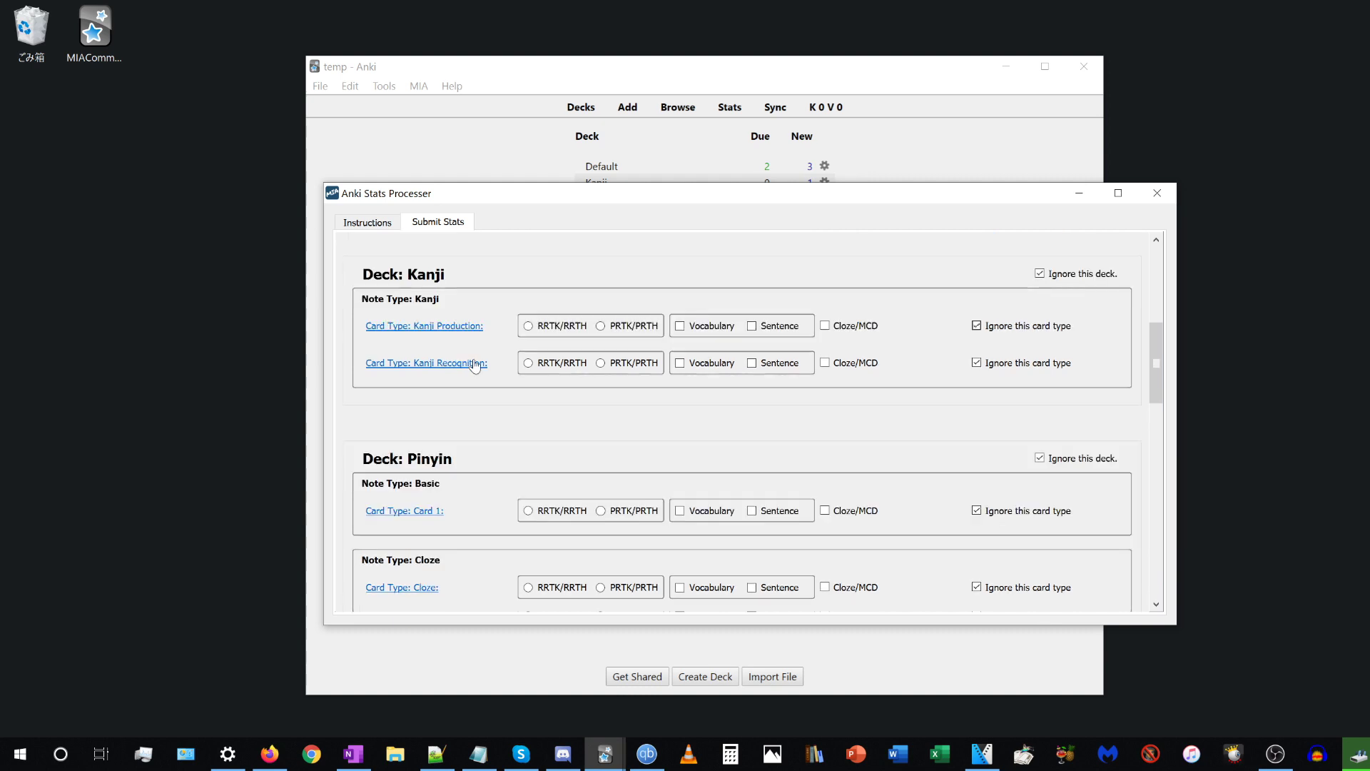
Step: Submit the stats for the logged-in user with every deck ignored, and close the Anki Stats Processer
scroll(598, 425, "down", 10)
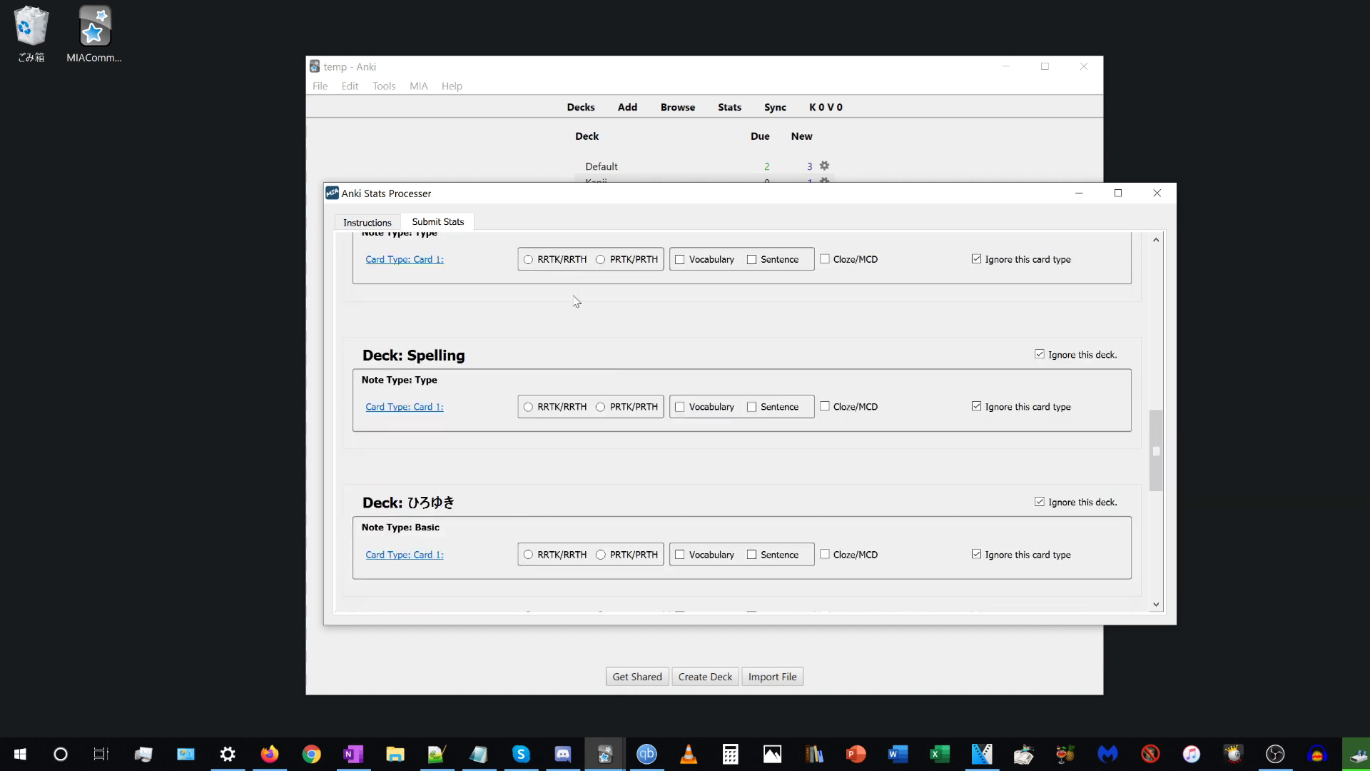
scroll(544, 362, "down", 5)
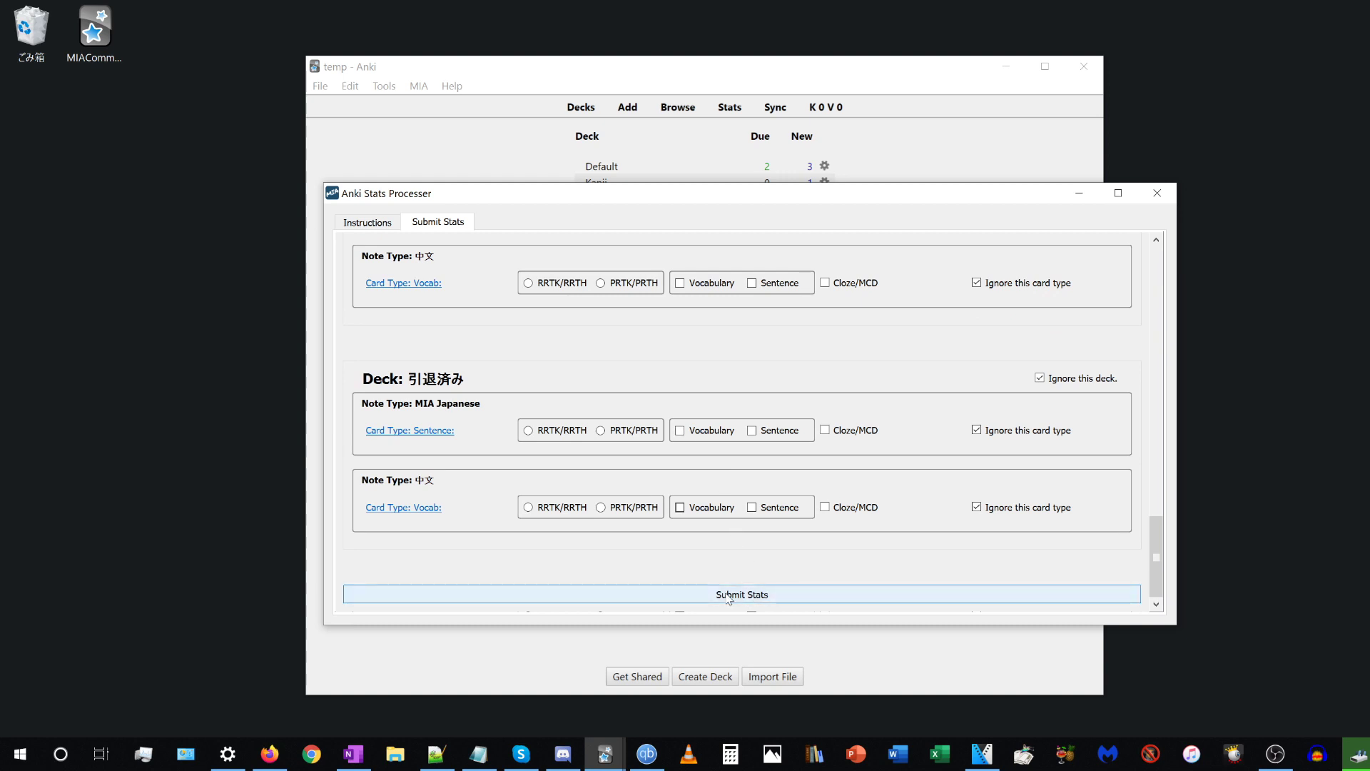
left_click(729, 598)
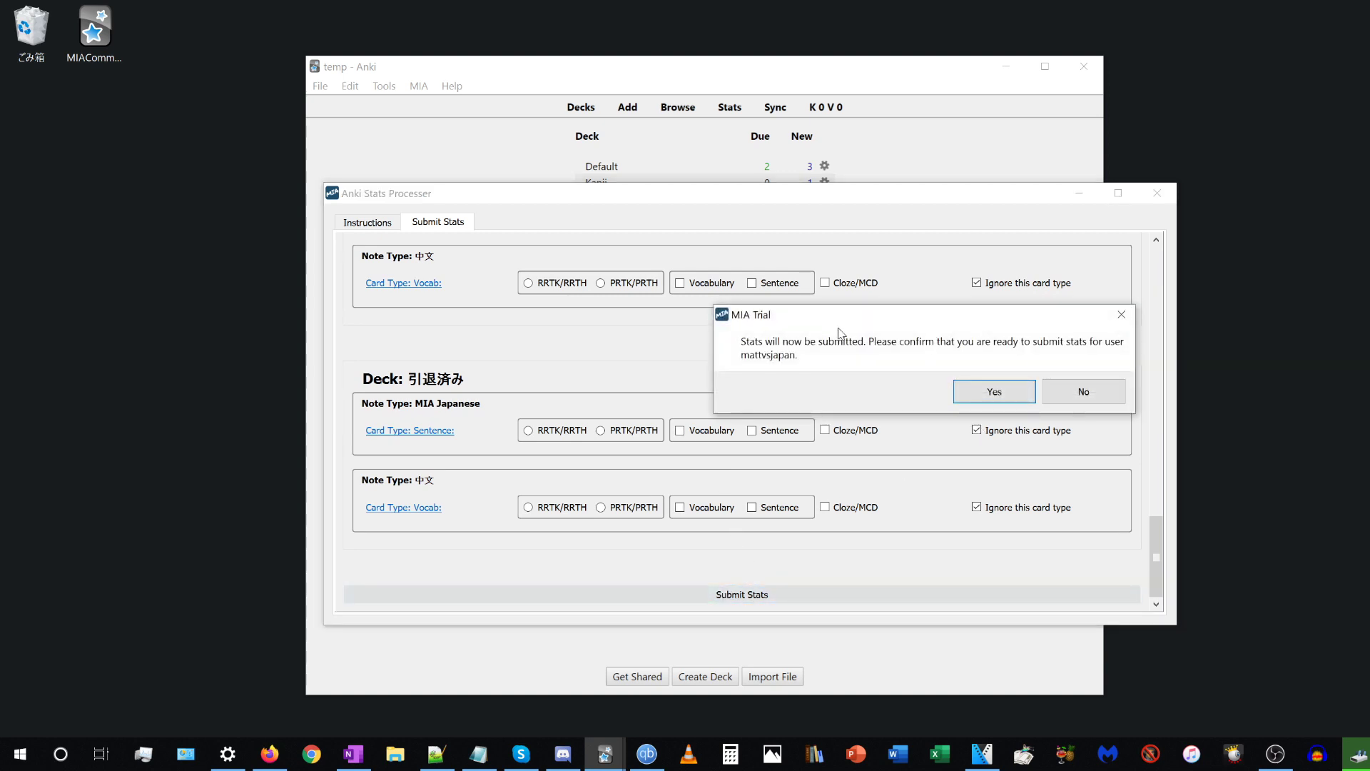
left_click(996, 392)
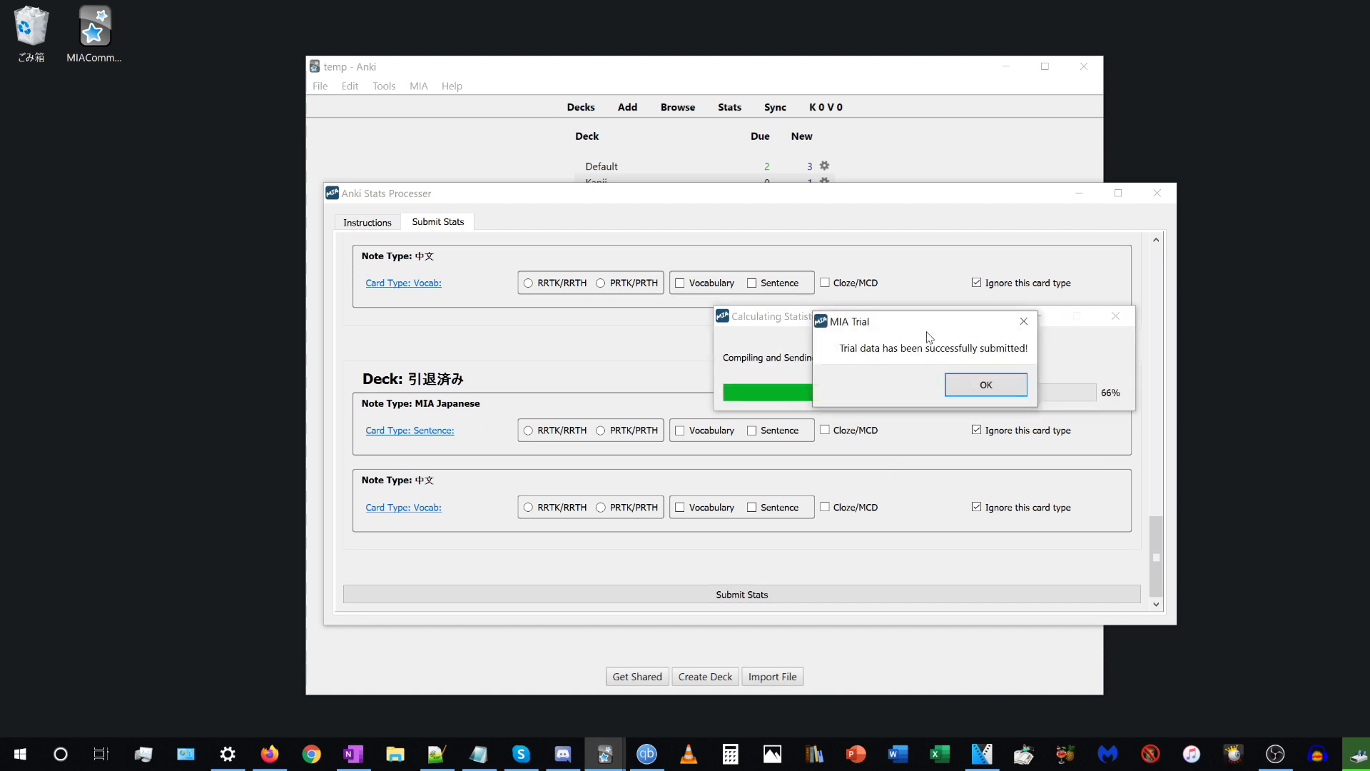
left_click(986, 386)
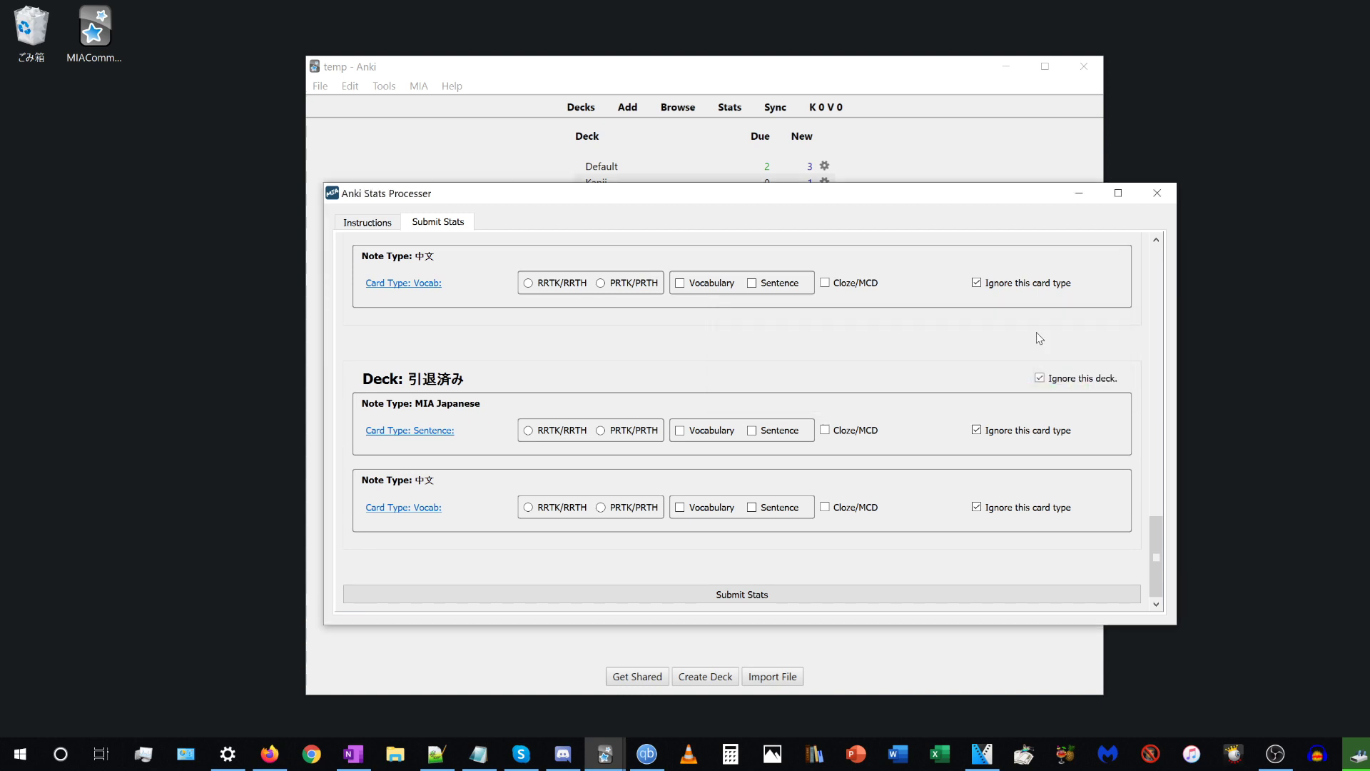
left_click(1156, 193)
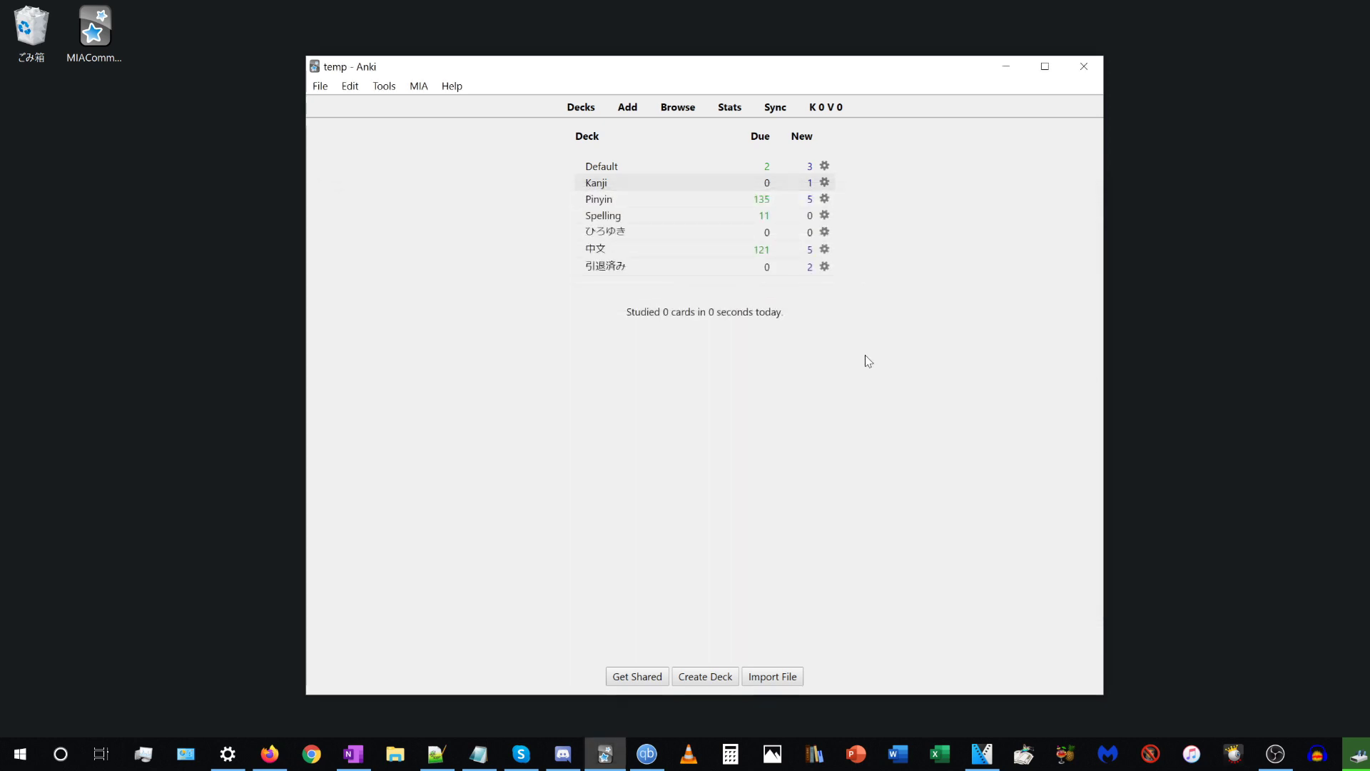